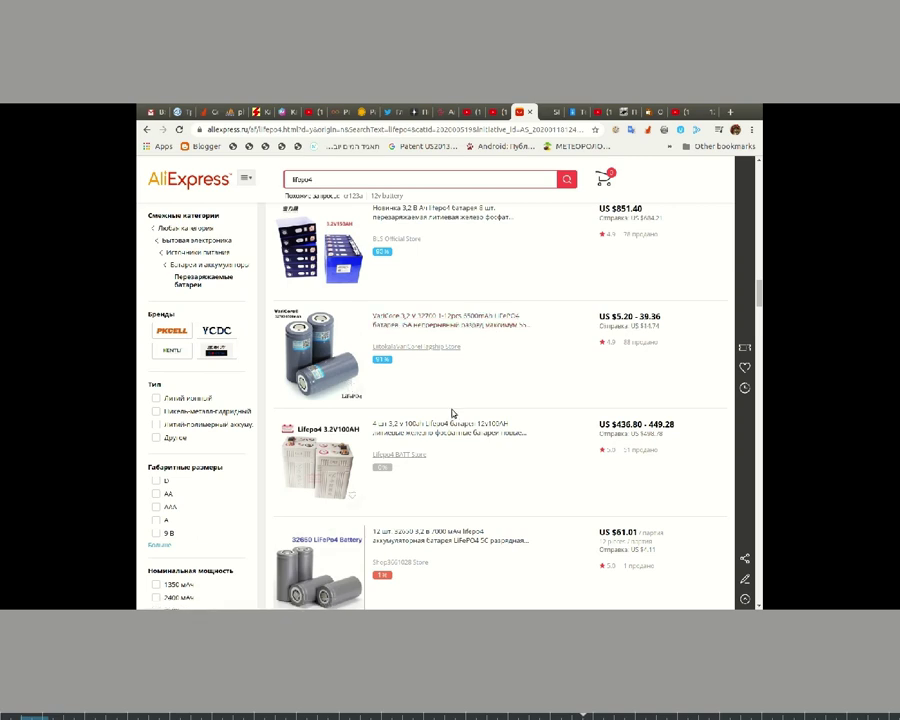
Examine the voltages, capacities and prices of the cells in the AliExpress lifepo4 search results.
scroll(452, 412, "down", 3)
scroll(452, 411, "up", 1)
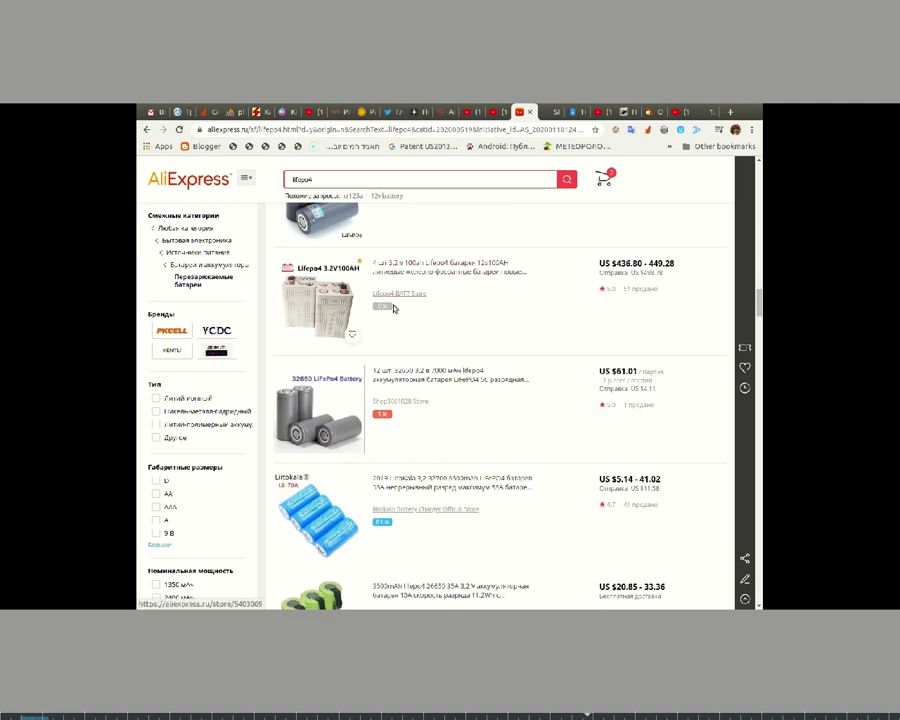
left_click_drag(616, 263, 675, 263)
left_click(565, 323)
scroll(418, 367, "down", 4)
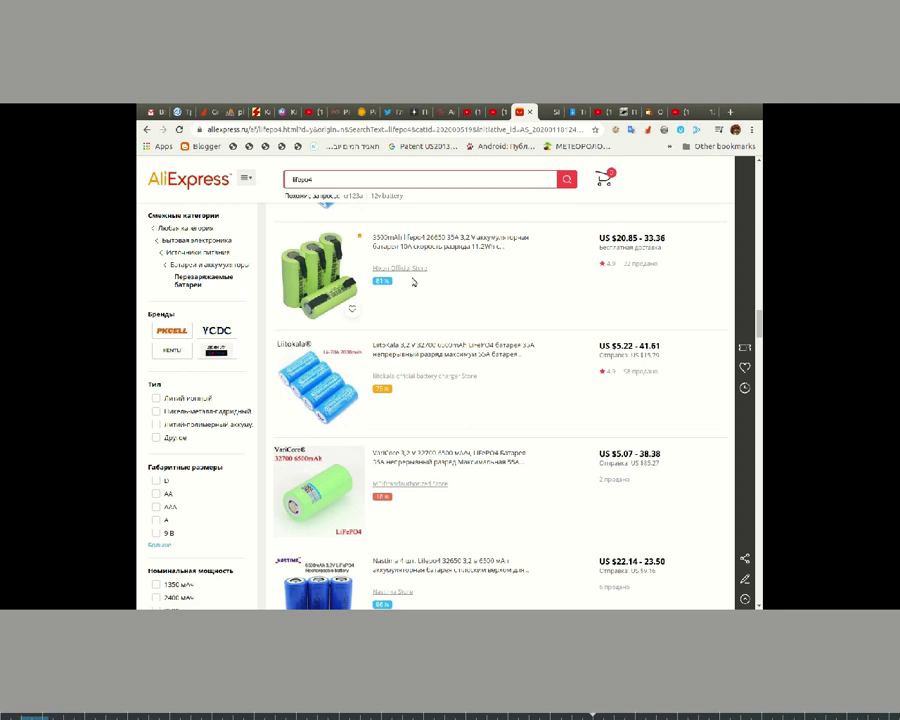
scroll(413, 286, "down", 4)
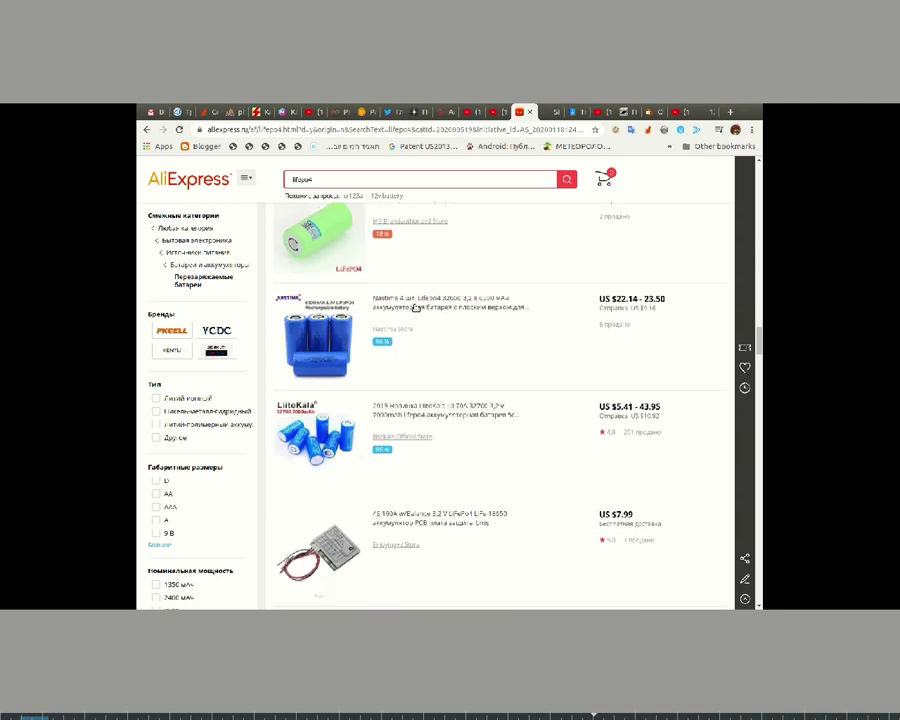
scroll(415, 309, "down", 4)
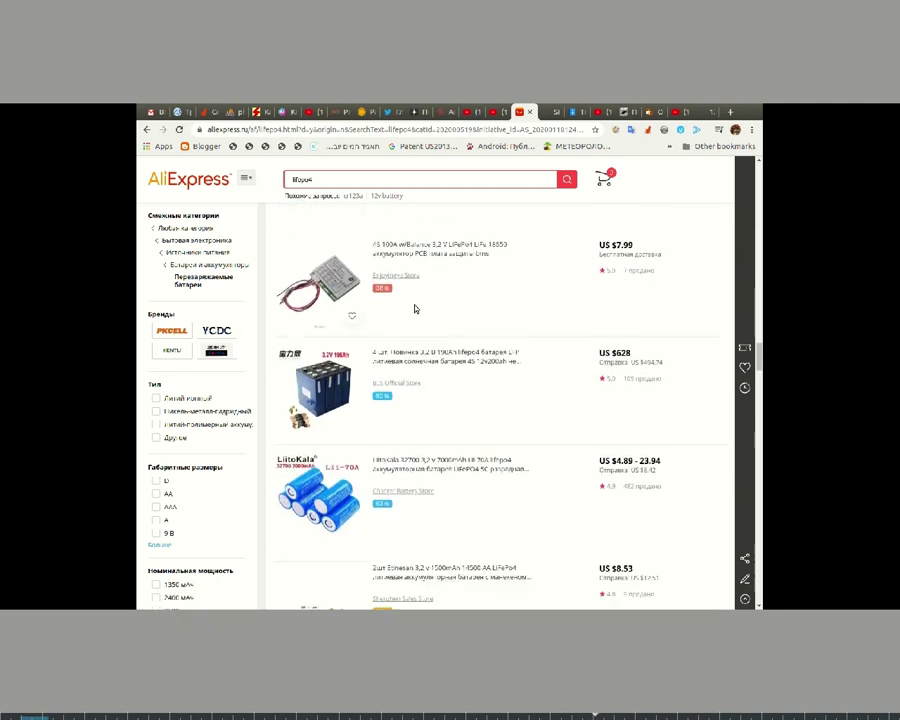
scroll(415, 309, "down", 2)
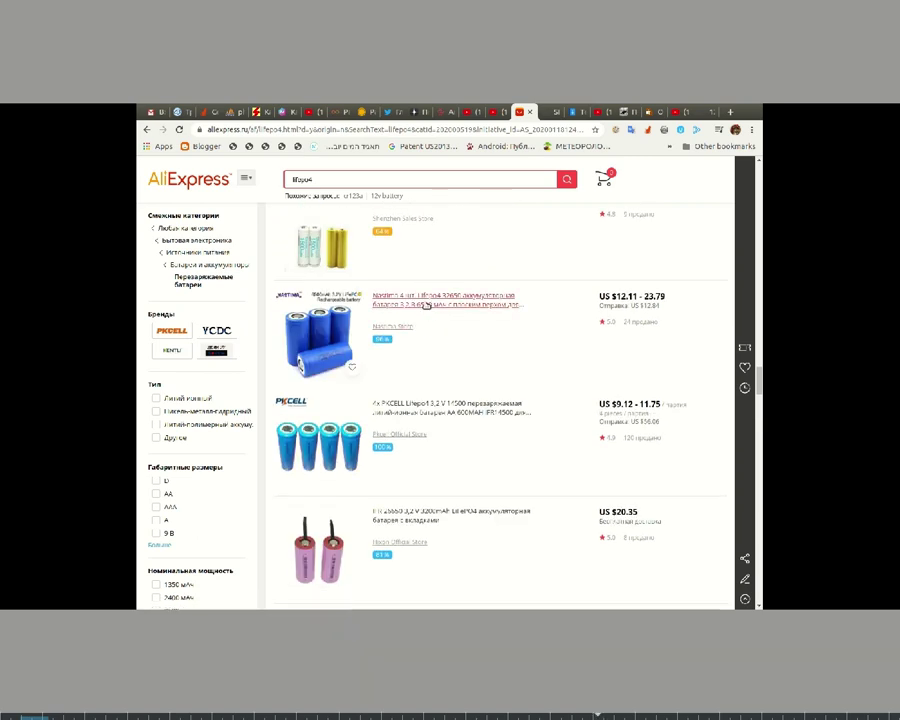
scroll(424, 316, "down", 2)
scroll(424, 318, "down", 2)
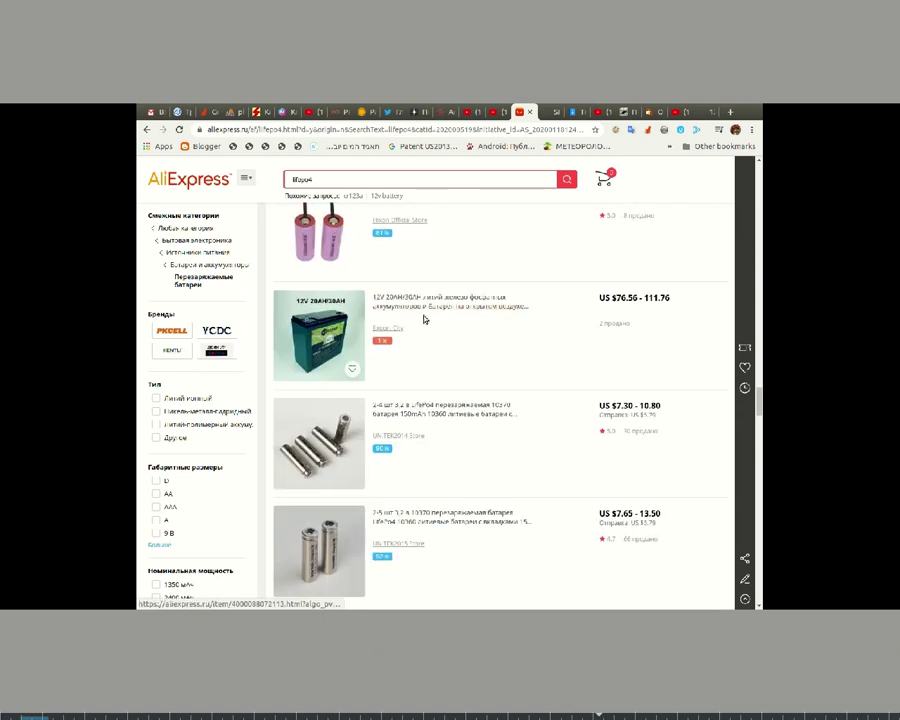
scroll(424, 318, "up", 2)
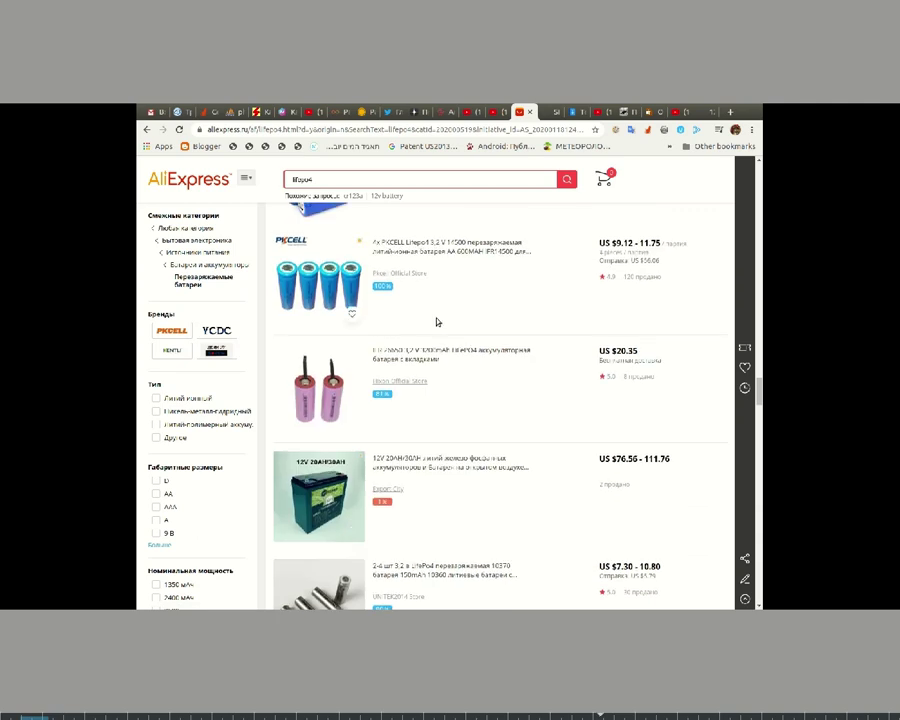
scroll(436, 321, "up", 1)
scroll(436, 321, "up", 2)
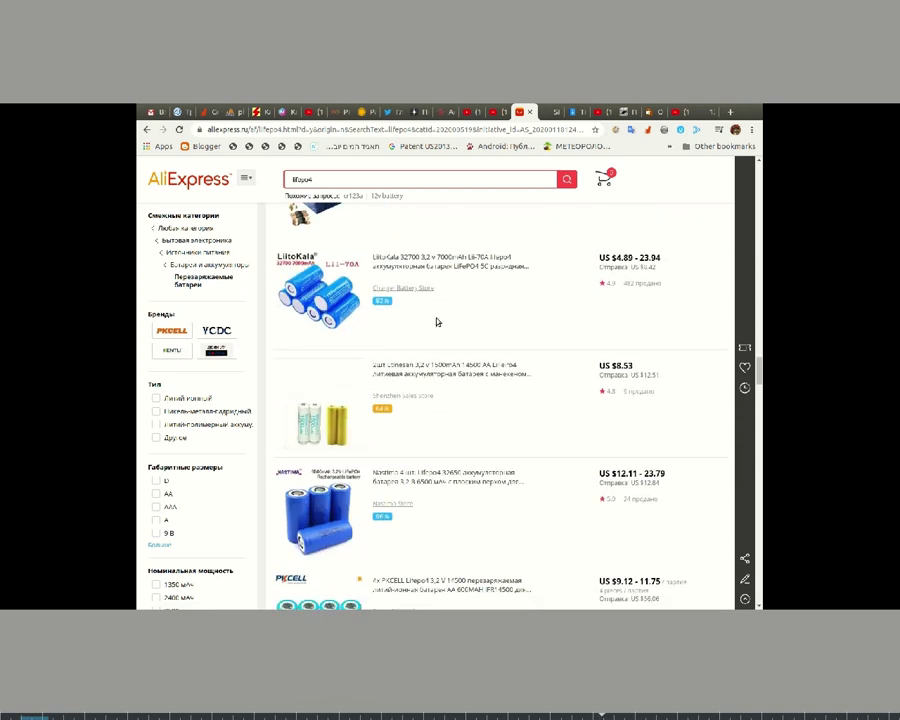
scroll(436, 321, "down", 5)
scroll(438, 322, "down", 3)
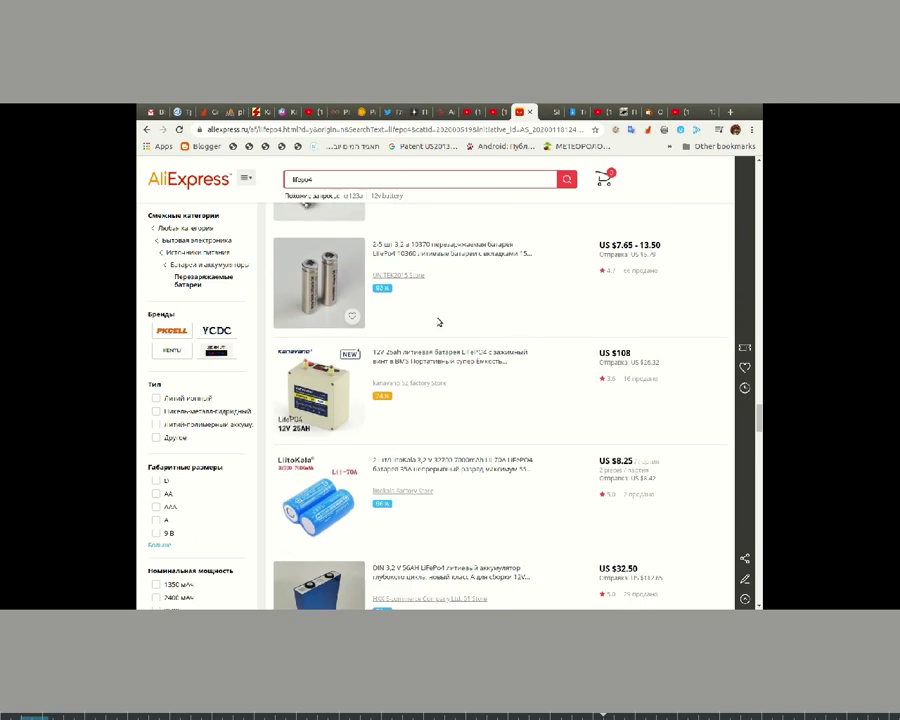
scroll(438, 340, "down", 1)
scroll(438, 340, "up", 1)
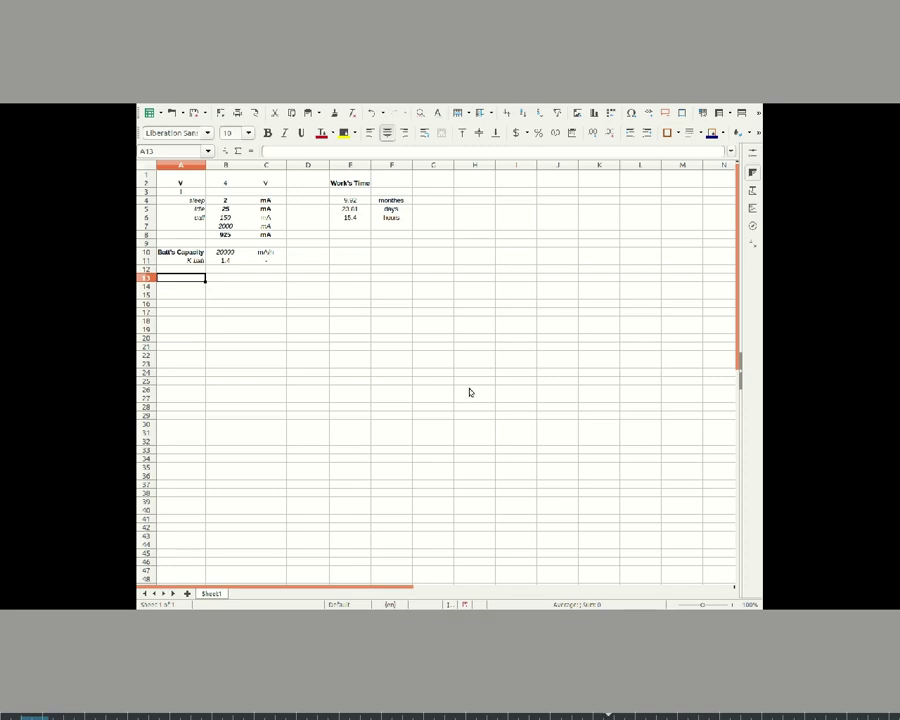
In the LibreOffice Calc spreadsheet, fill row 13 with the label V unit, the value 3.4 and the unit V.
type("V unol")
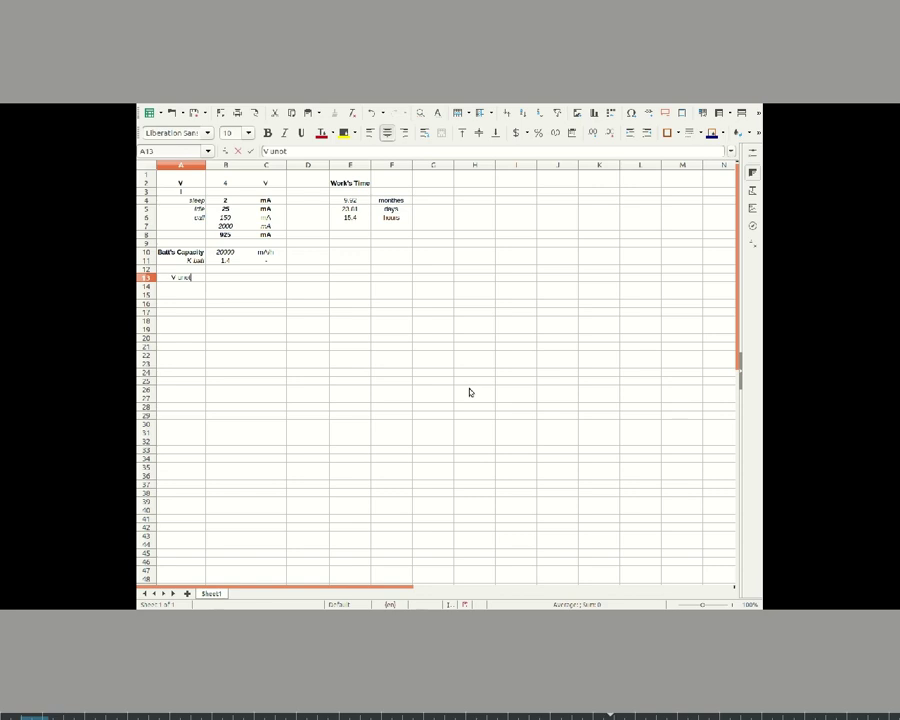
key("BackSpace")
key("BackSpace")
type("it")
key("Tab")
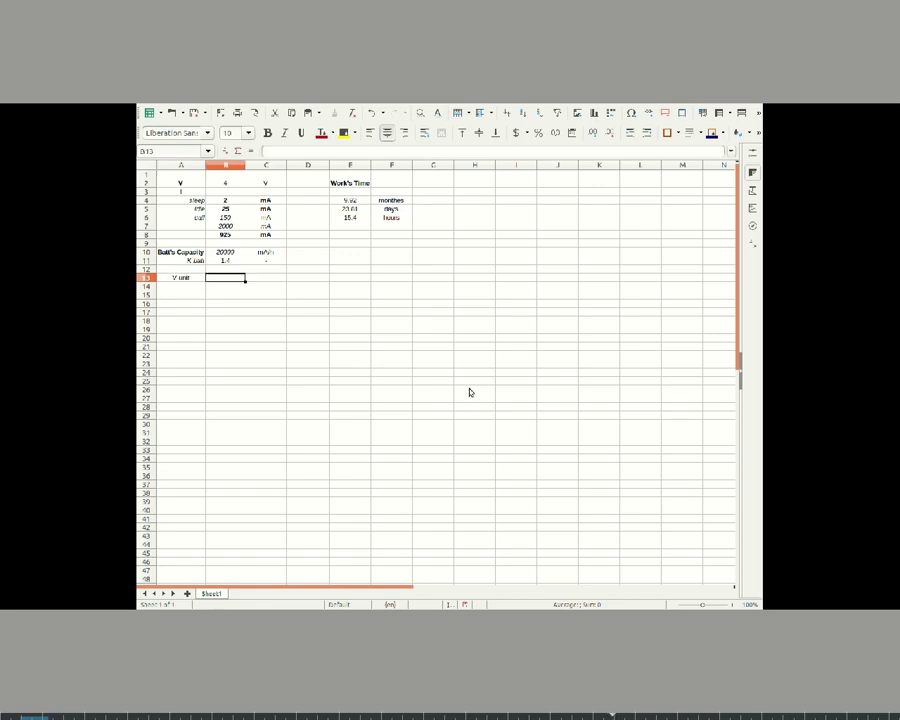
type("3.4")
key("Tab")
type("v")
key("Return")
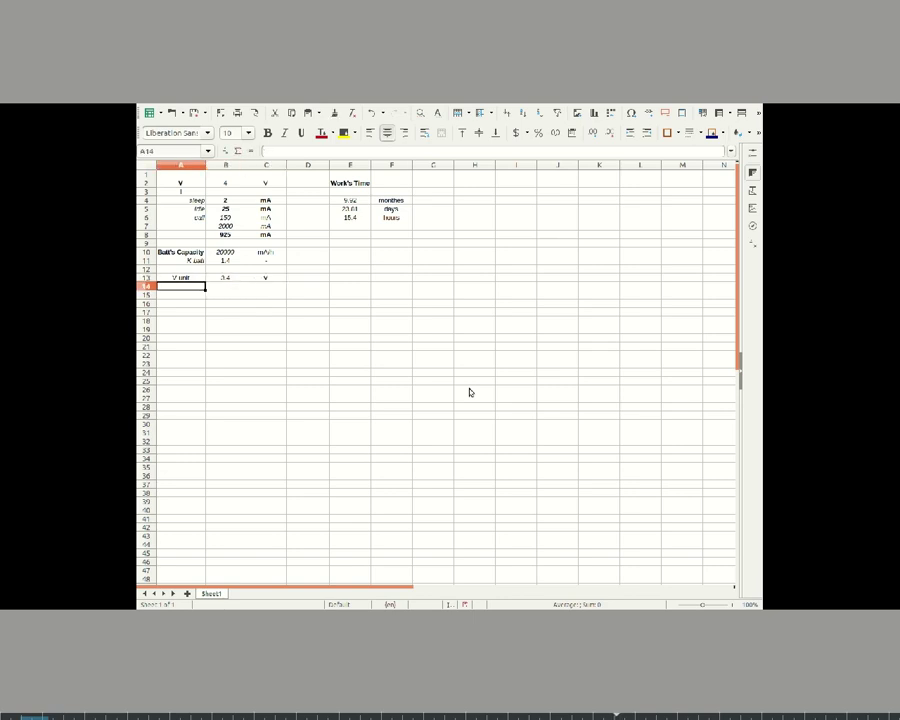
Fill row 14 with the label C unit, the value 6500 and the unit mA/h.
type("C unit")
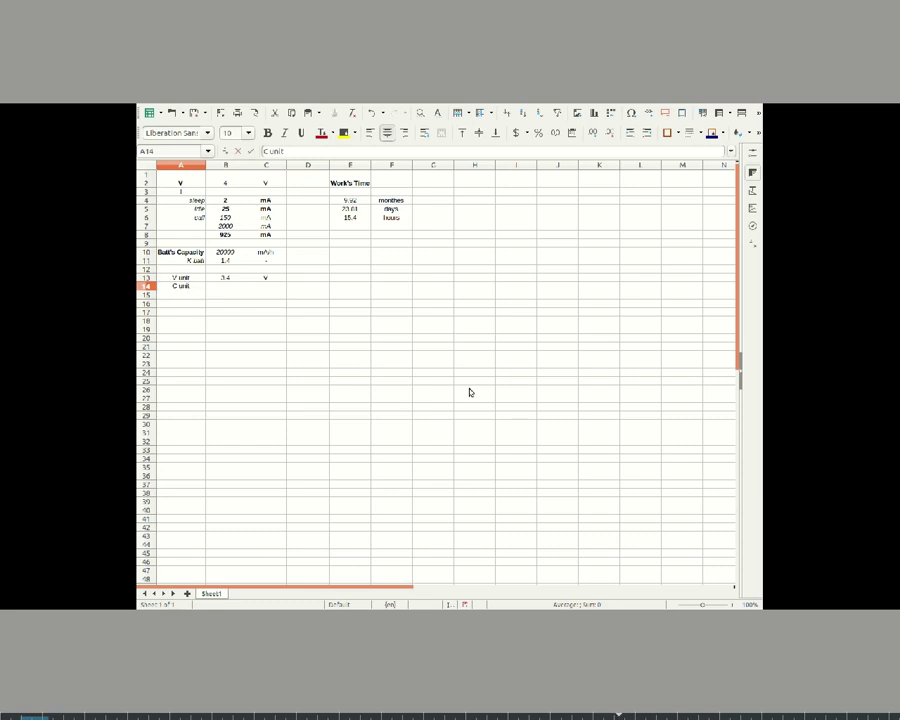
key("Tab")
type("6500")
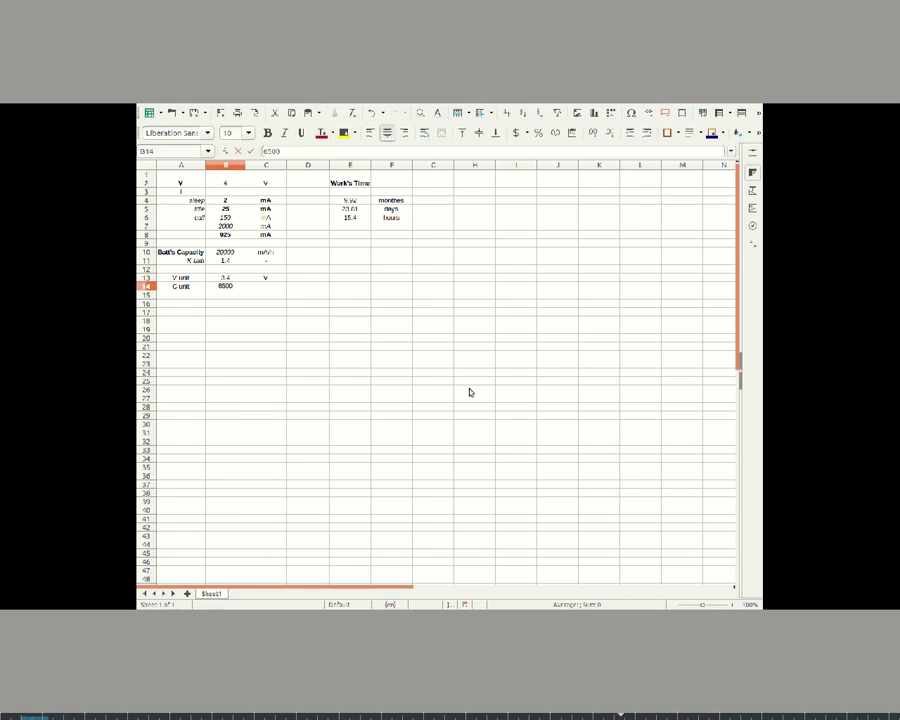
key("Tab")
type("mA")
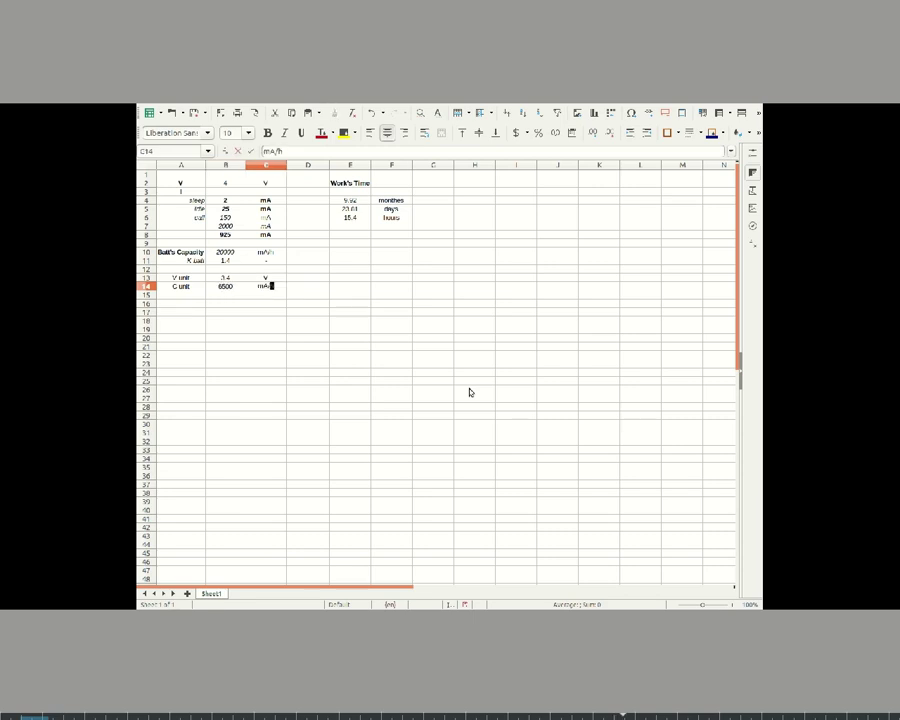
key("Return")
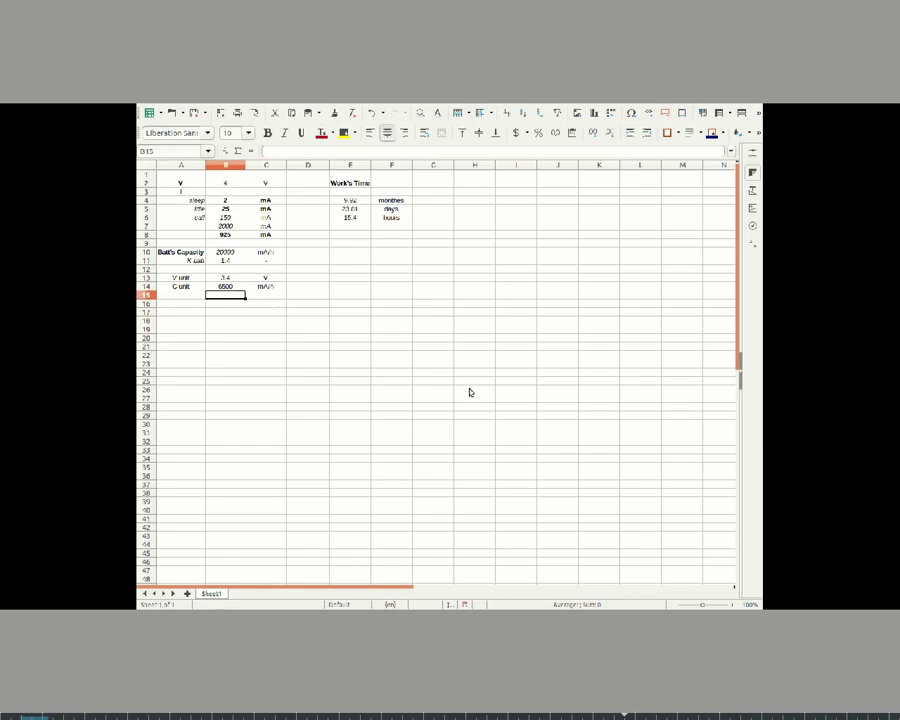
Make the V unit and C unit labels in A13:A14 bold.
key("Left")
key("Up")
key("Up")
key("shift+Down")
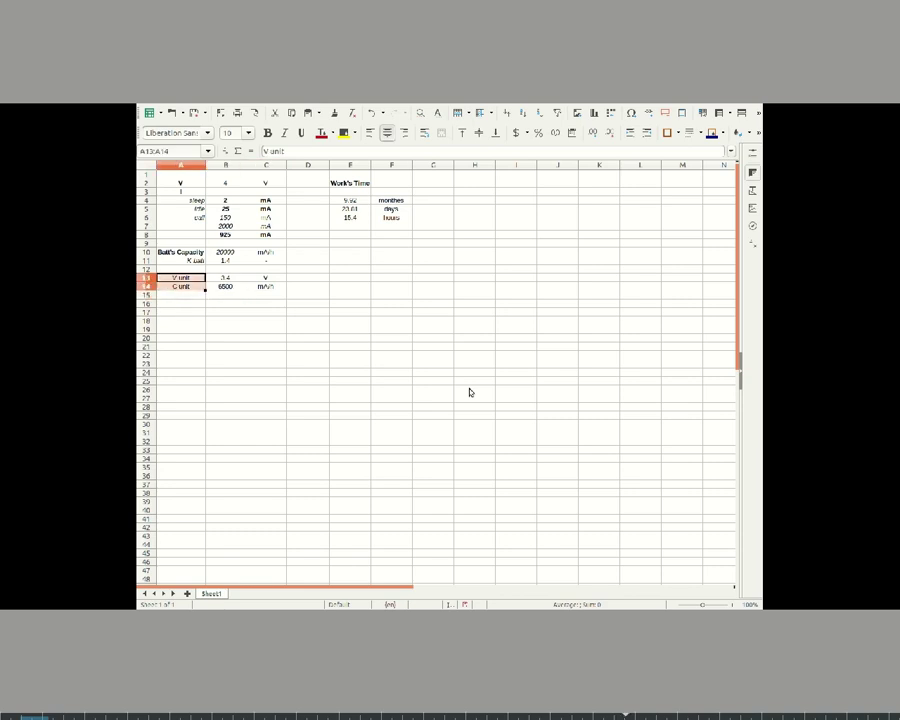
key("ctrl+b")
key("Right")
key("Right")
key("Down")
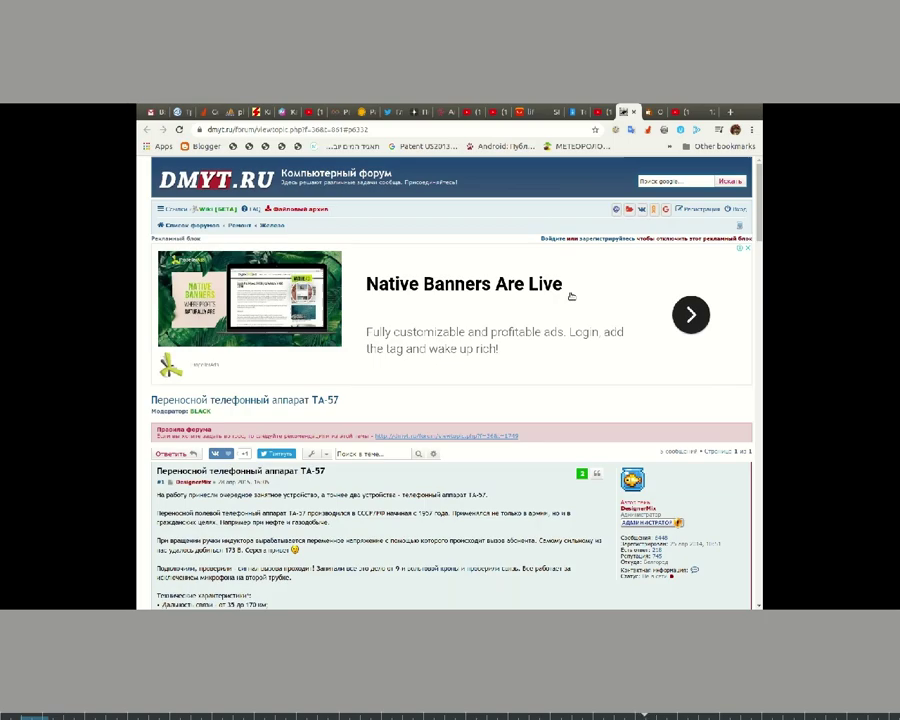
Examine the TA-57 field telephone forum post, including its photos and the dimensions listed in the technical characteristics.
scroll(571, 296, "down", 3)
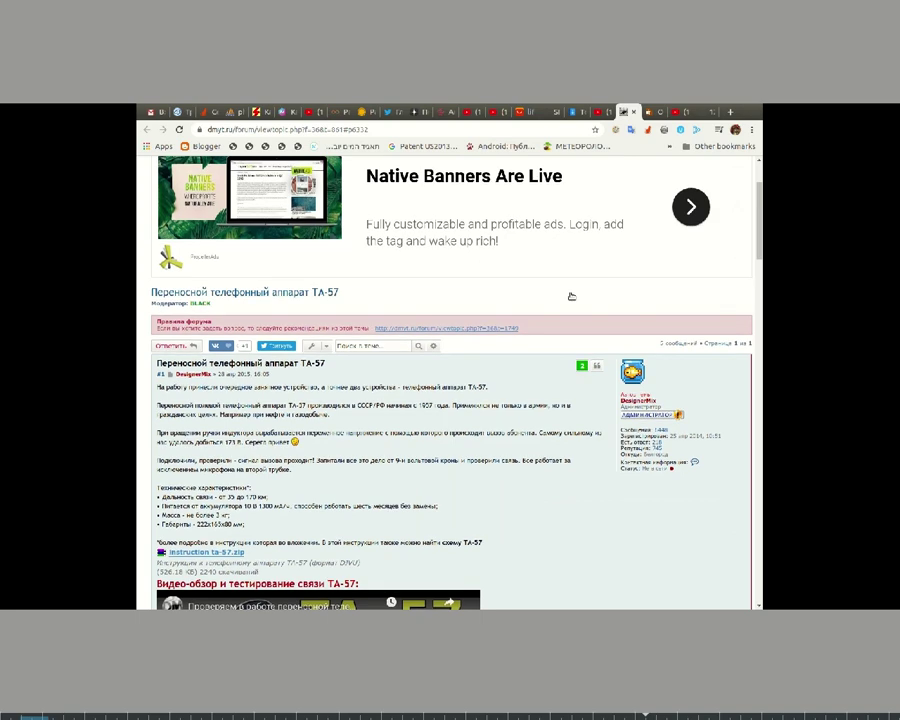
scroll(568, 296, "down", 3)
scroll(465, 316, "down", 3)
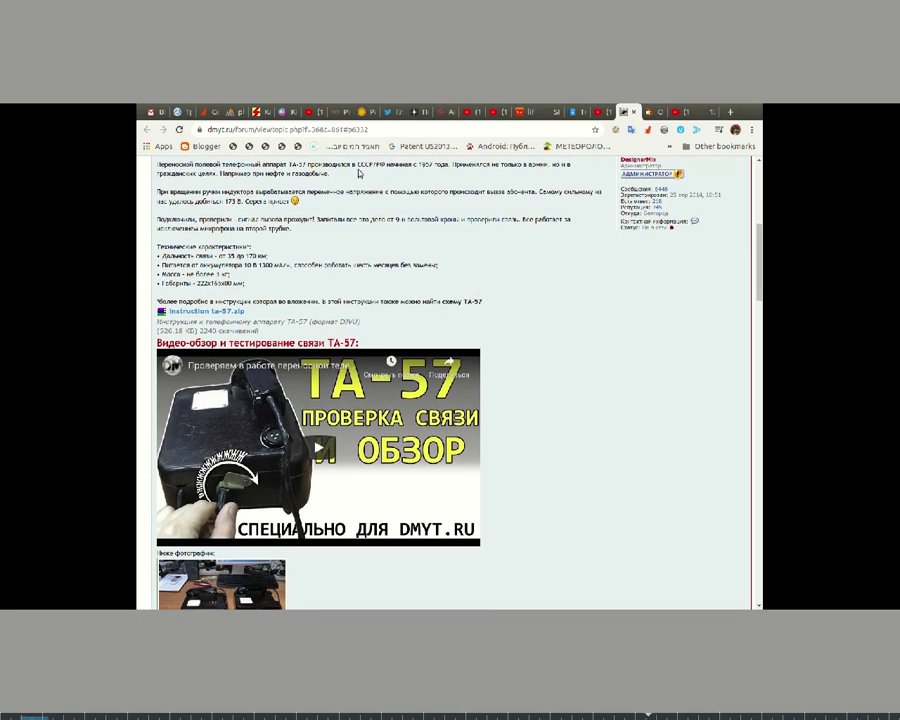
scroll(386, 343, "down", 5)
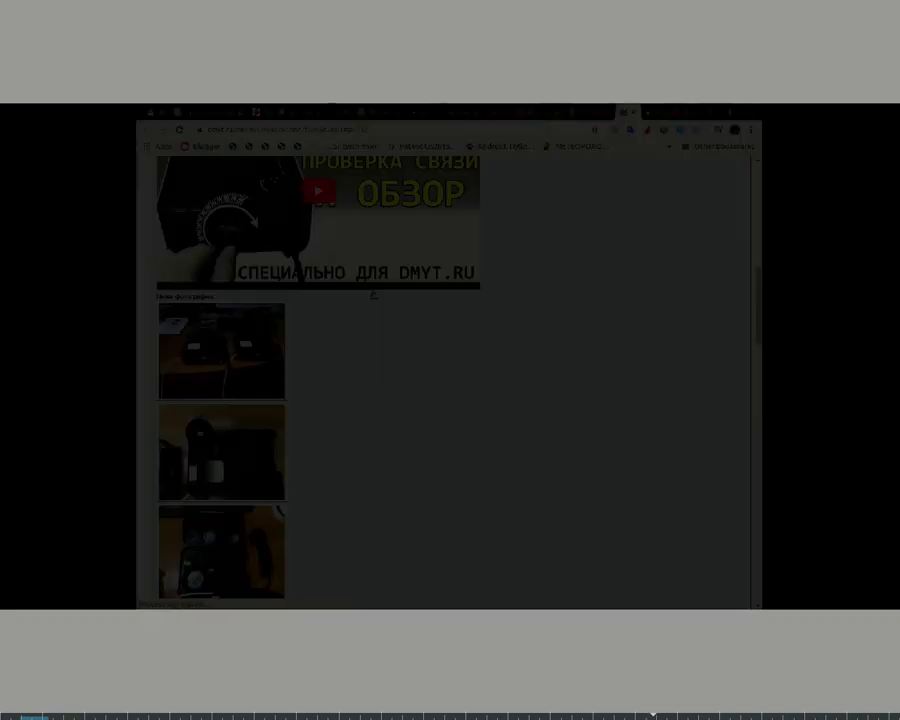
scroll(374, 295, "down", 5)
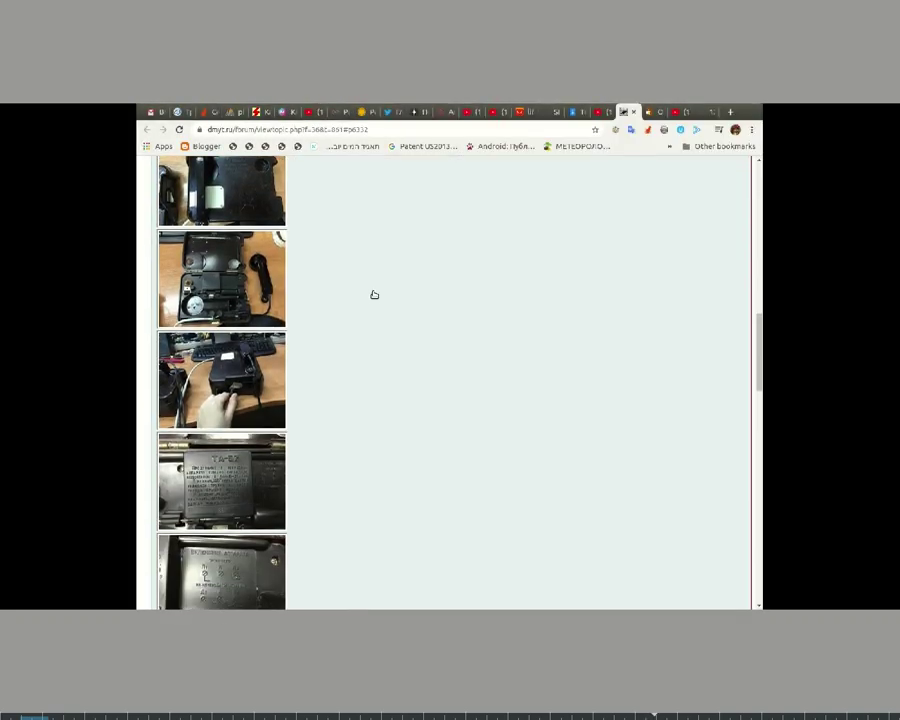
scroll(374, 295, "down", 8)
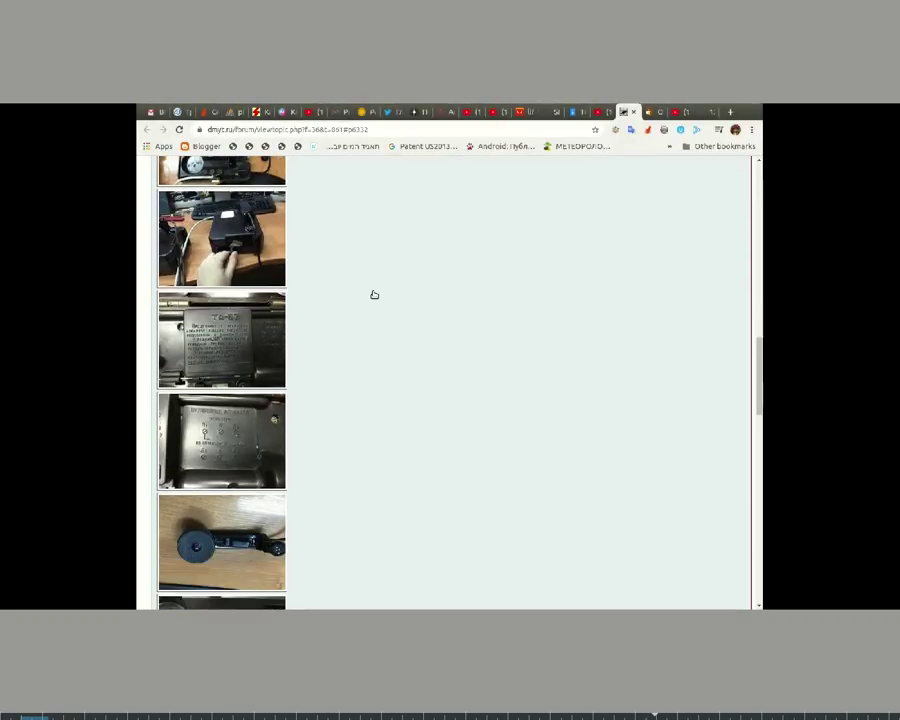
scroll(374, 295, "up", 15)
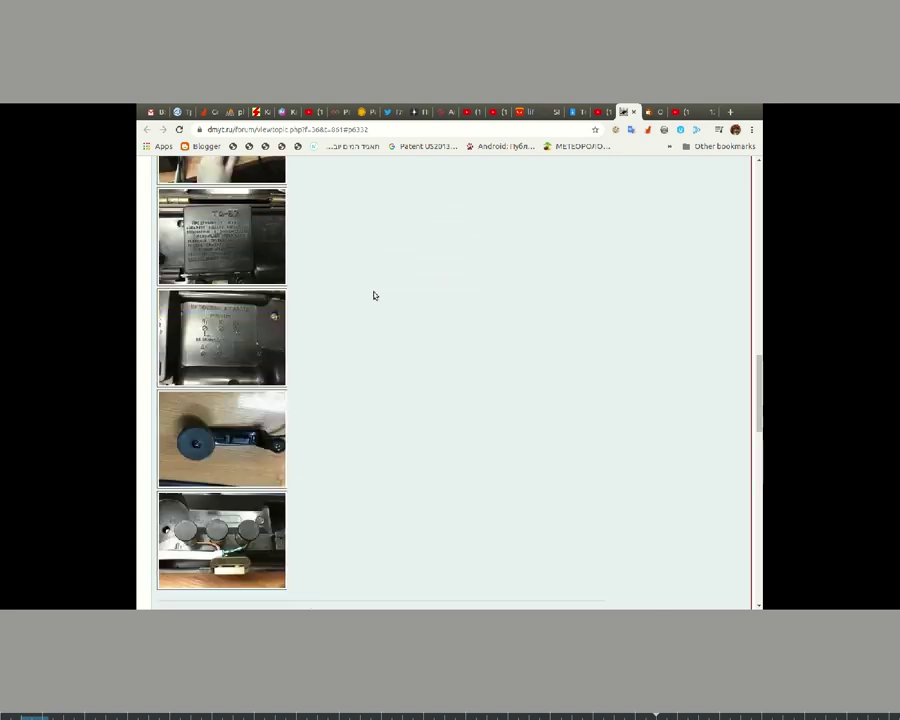
scroll(374, 291, "up", 1)
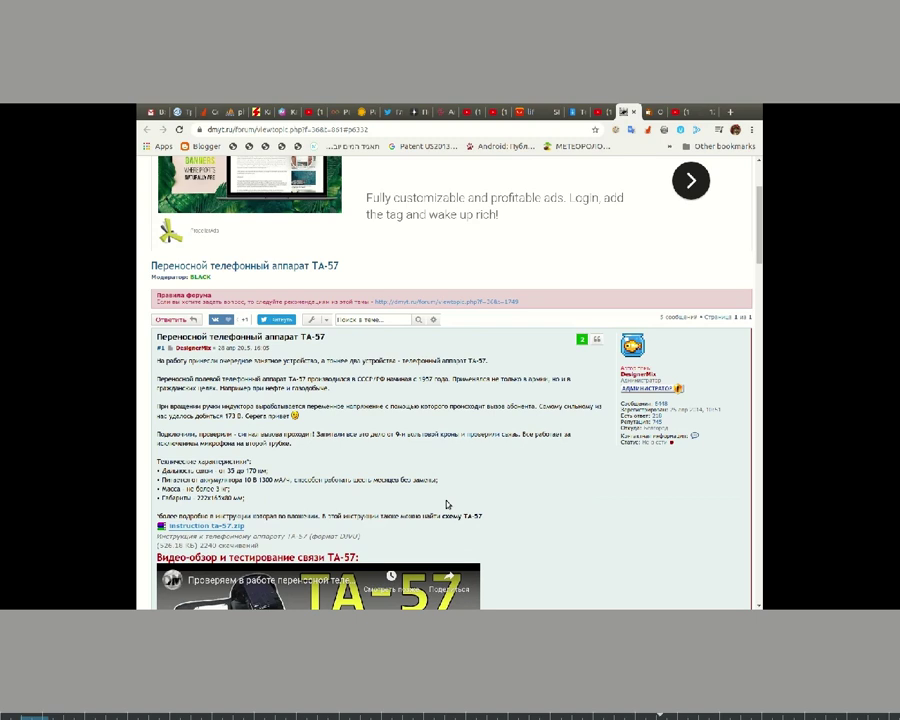
scroll(447, 504, "down", 2)
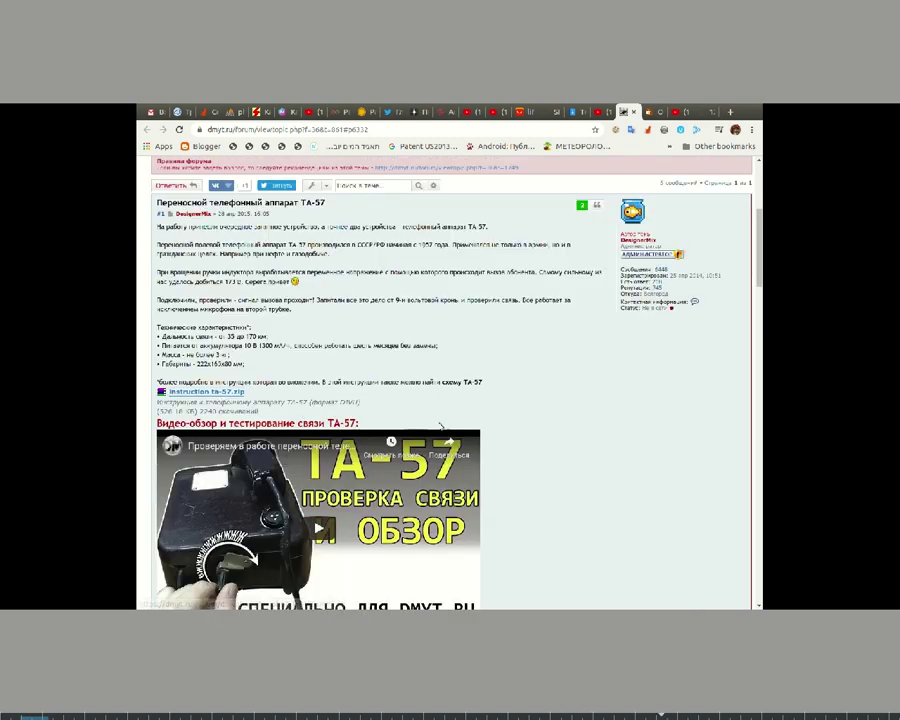
scroll(440, 428, "up", 2)
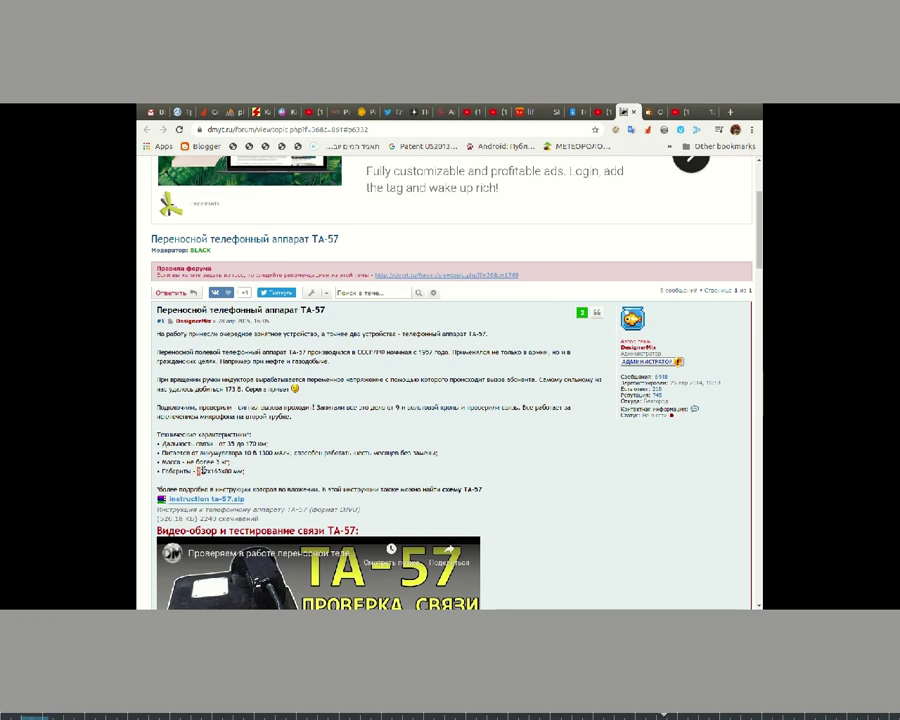
left_click_drag(162, 470, 245, 471)
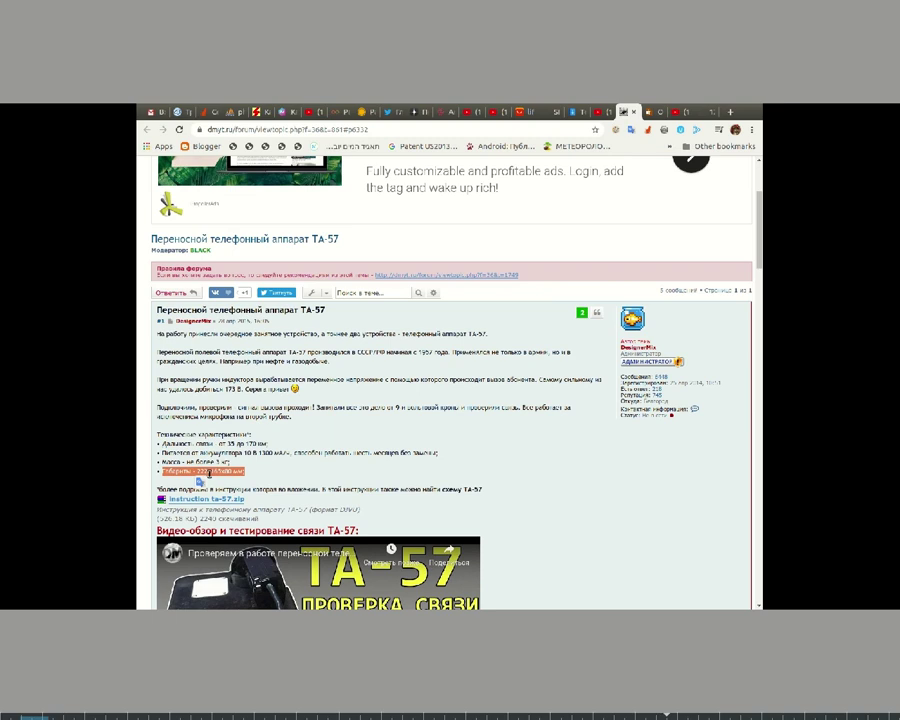
left_click(237, 471)
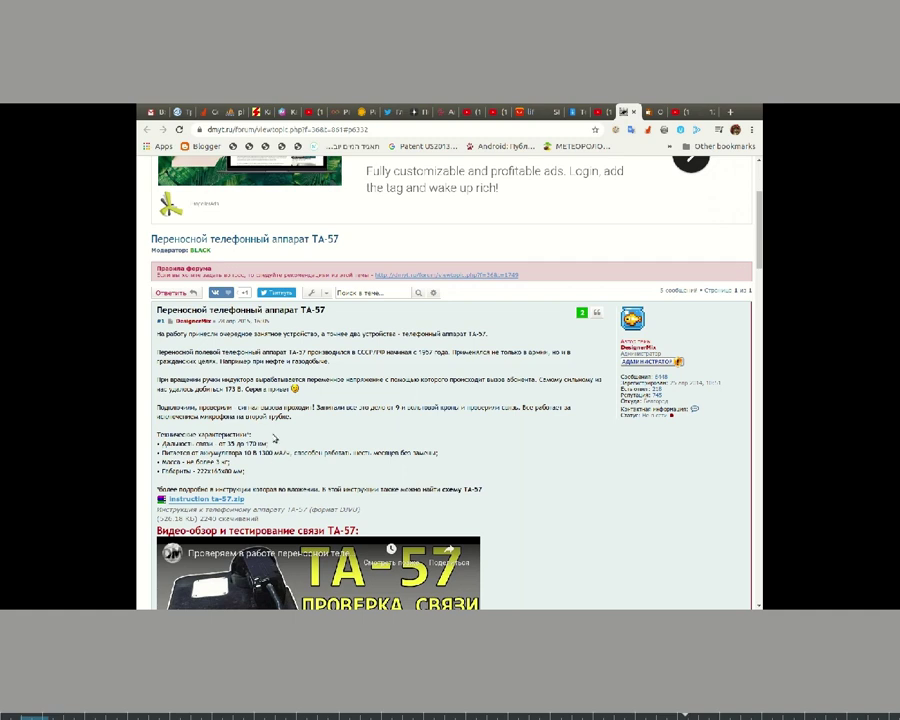
Switch to the Calc spreadsheet and fill row 18 with the label W ph, the value 165 and the unit mm.
key("alt+Tab")
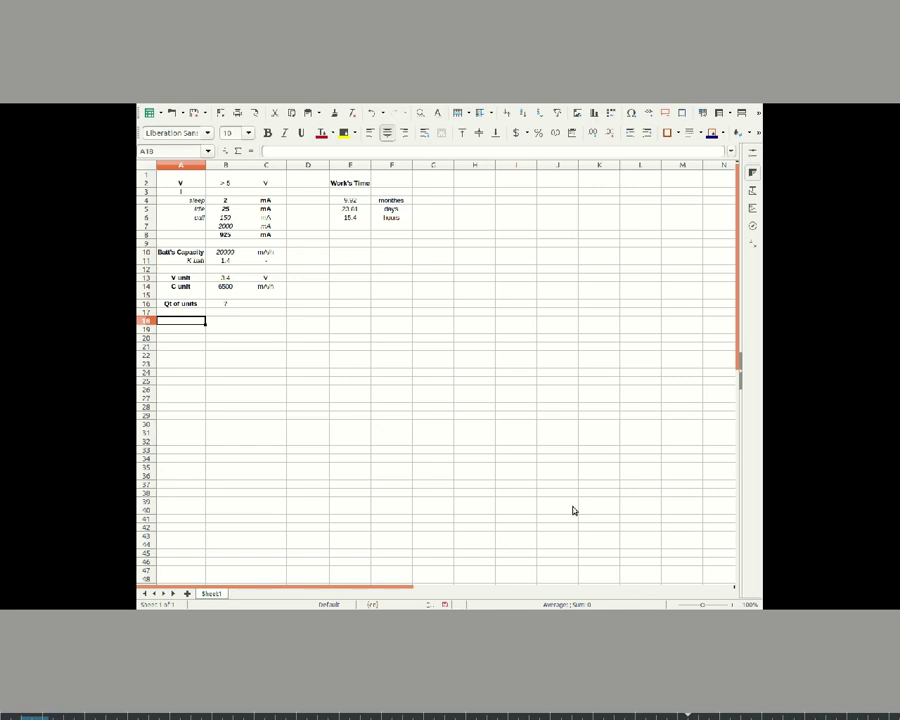
type("W nh")
key("Return")
key("Right")
key("Up")
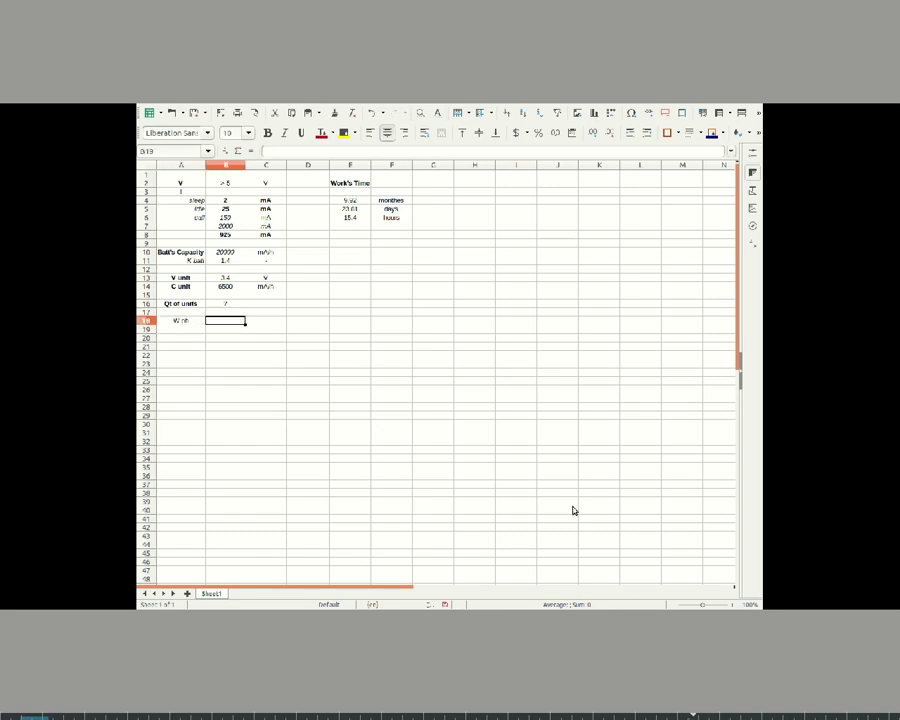
type("165")
key("Right")
type("mm")
key("Return")
key("Home")
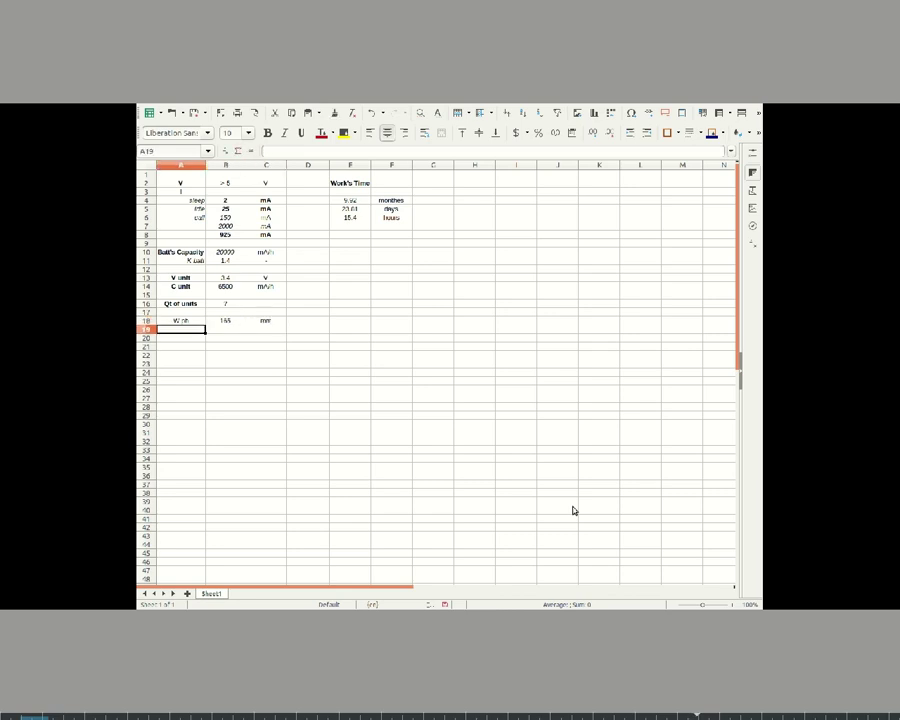
Fill row 19 with the label L ph, the value 222 and the unit mm.
type("Length")
key("Right")
type("222")
key("Right")
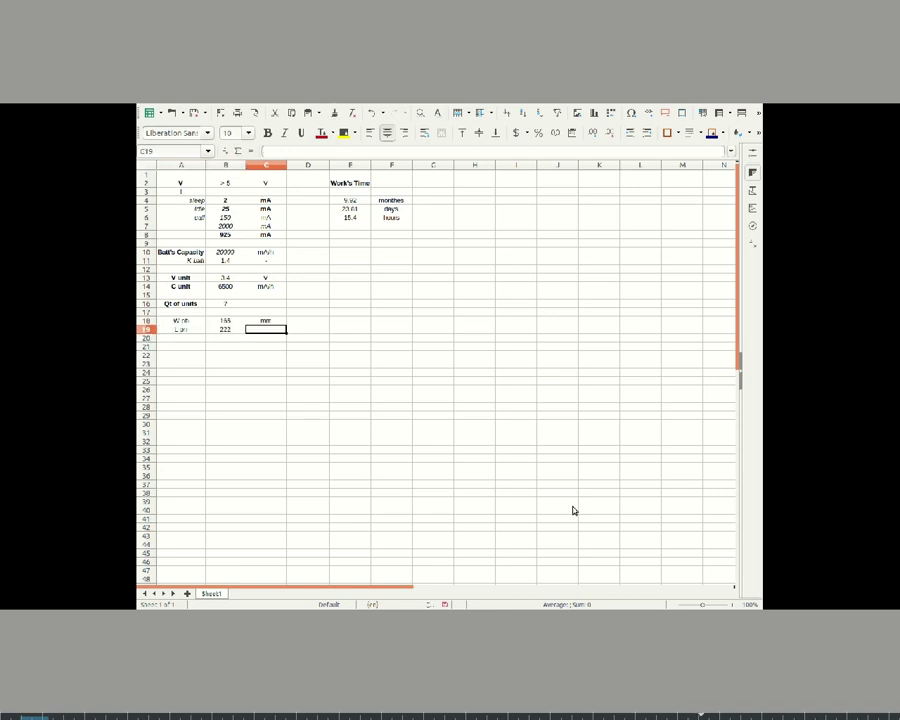
type("mm")
key("Return")
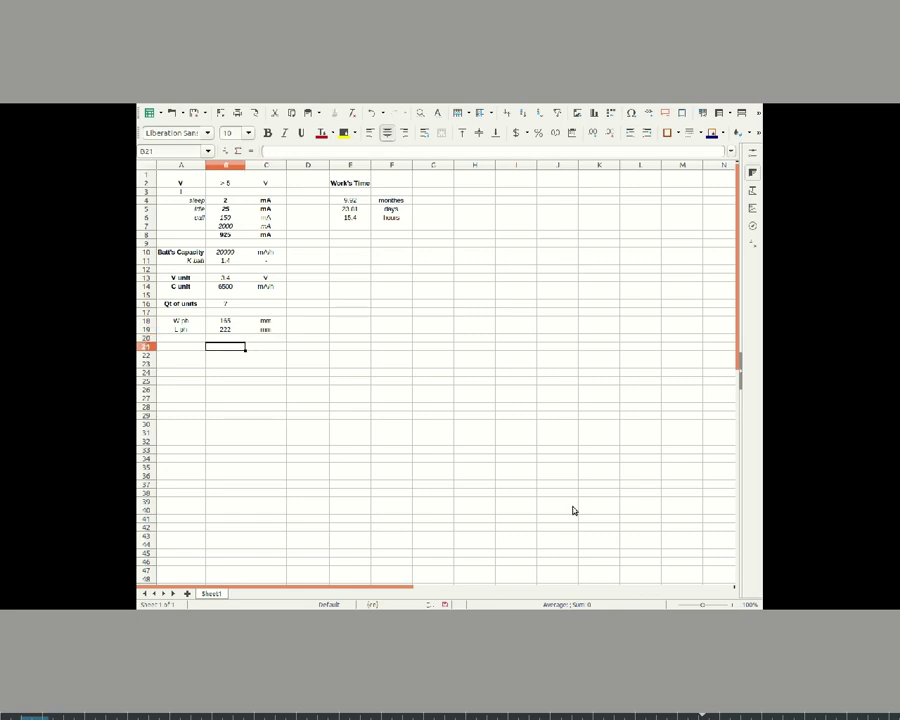
Fill row 20 with the label H ph, the value 80 and the unit mm.
key("Return")
key("Up")
type("H ph")
key("Right")
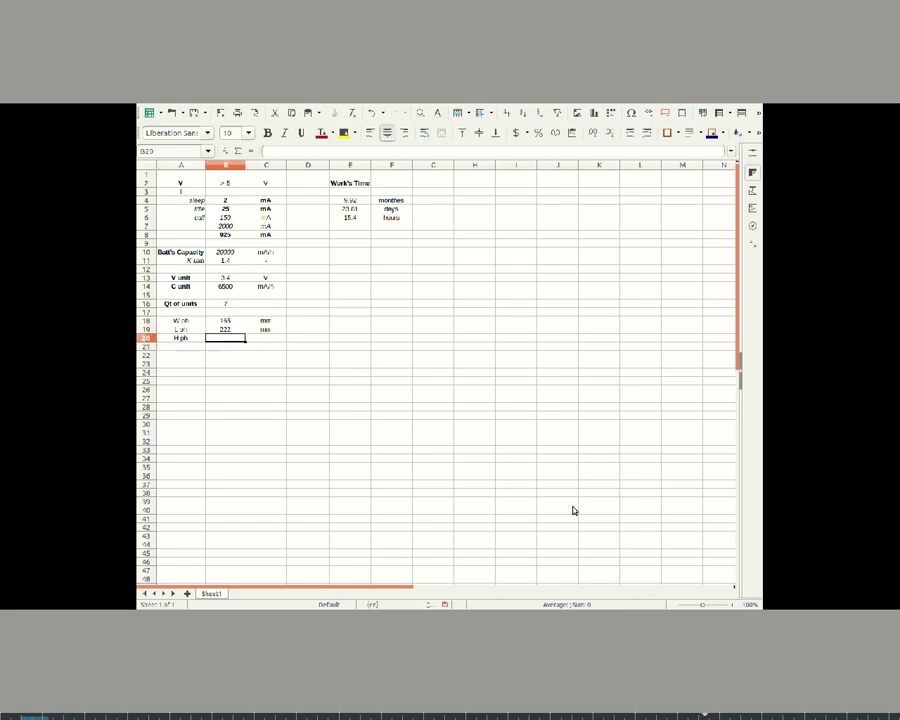
type("80")
key("Right")
type("mm")
key("Return")
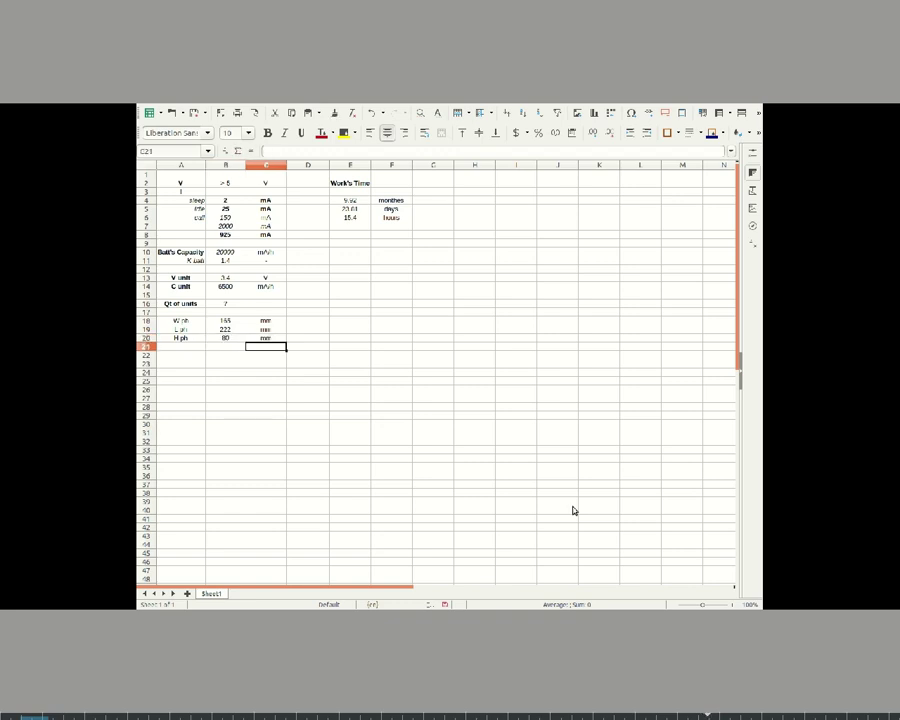
Make the phone dimension labels W ph, L ph and H ph in A18:A20 bold.
key("Left")
key("Left")
key("Up")
key("Up")
key("shift+Up")
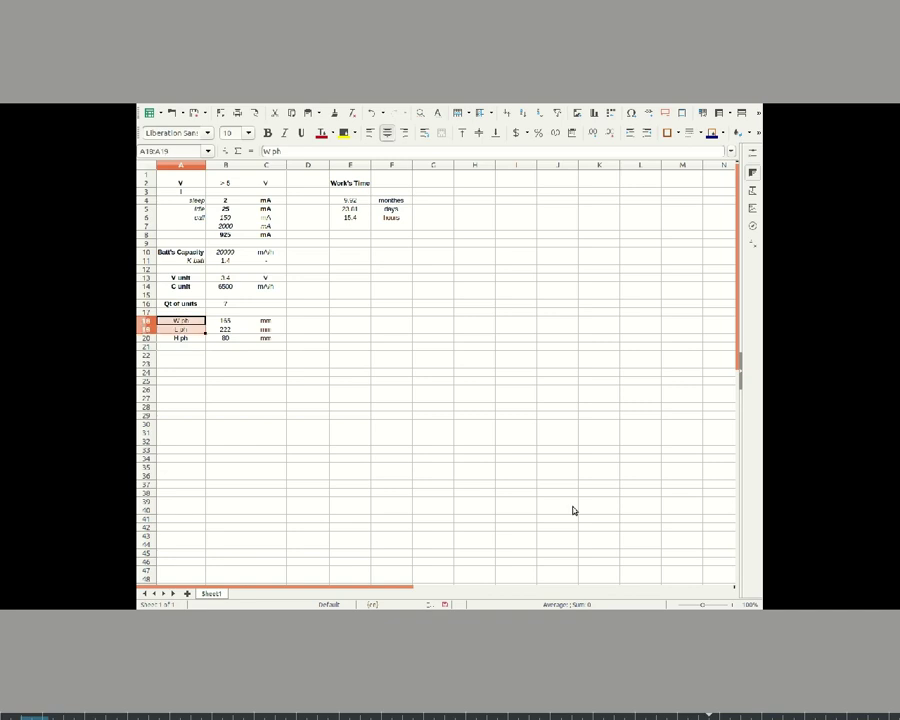
key("shift+Down")
key("ctrl+b")
Fill row 22 with the label D unit, the value 32 and the unit mm.
key("Down")
key("Down")
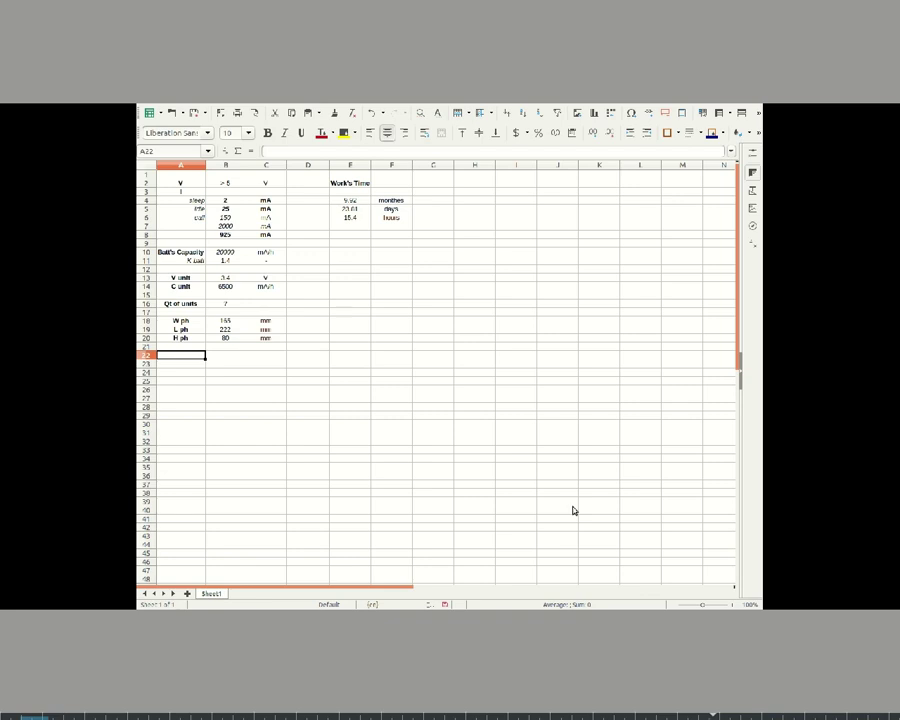
type("D")
type("unit")
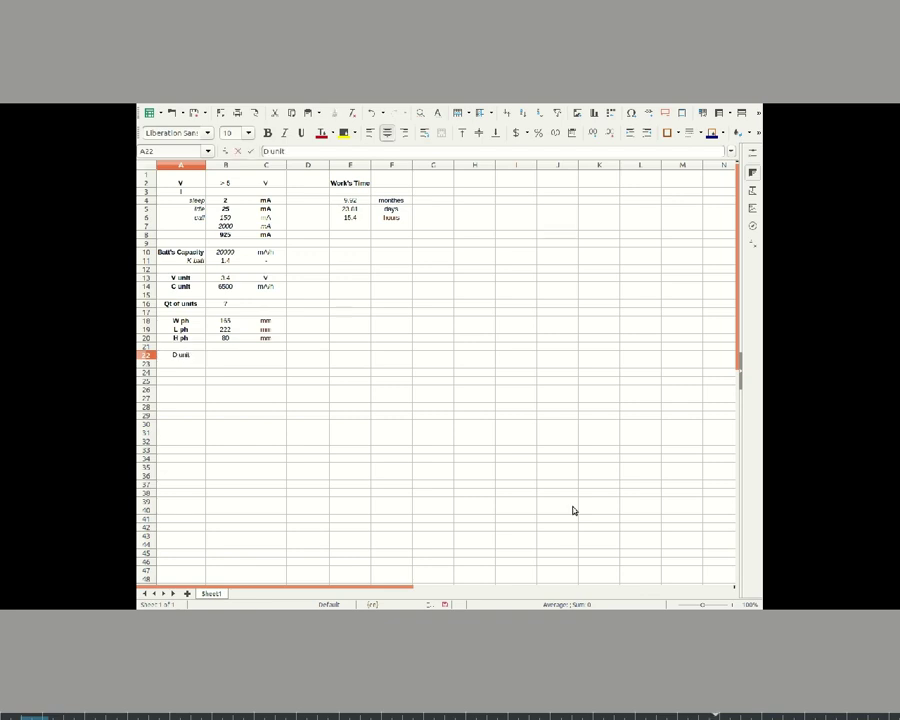
key("Tab")
type("32")
key("Tab")
key("Tab")
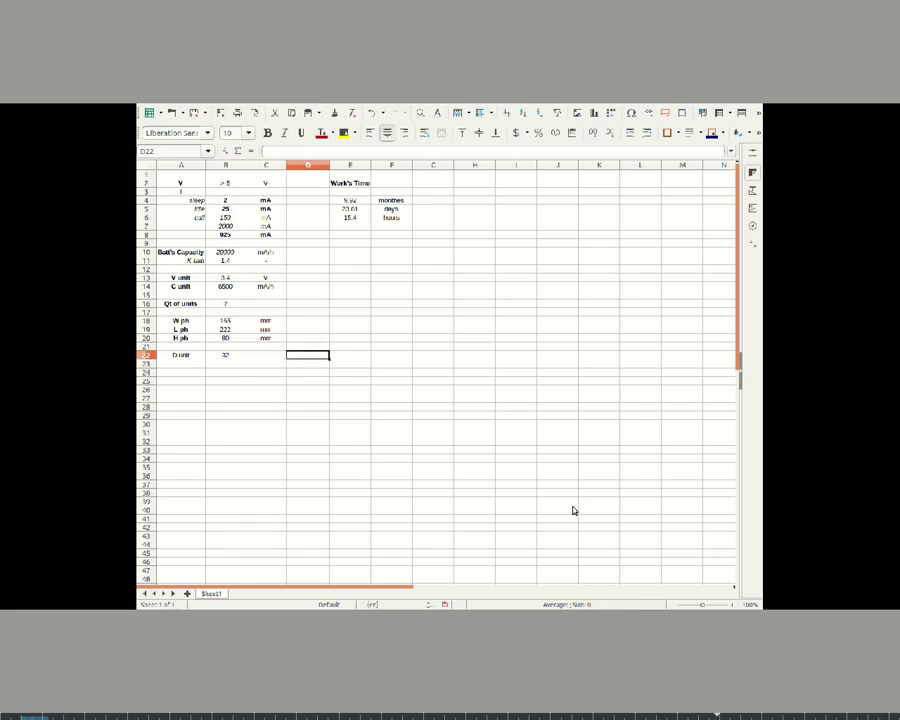
key("shift+Tab")
type("mm")
key("Return")
Fill row 23 with the label H unit, the value 65 and the unit mm.
key("Left")
key("Left")
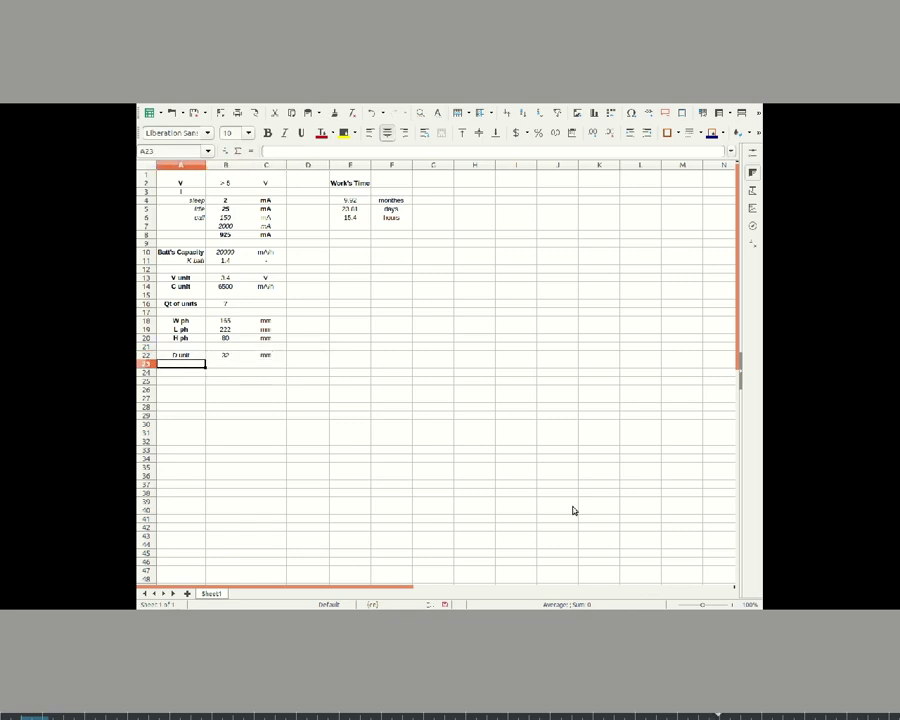
type("H unit")
key("Tab")
type("65")
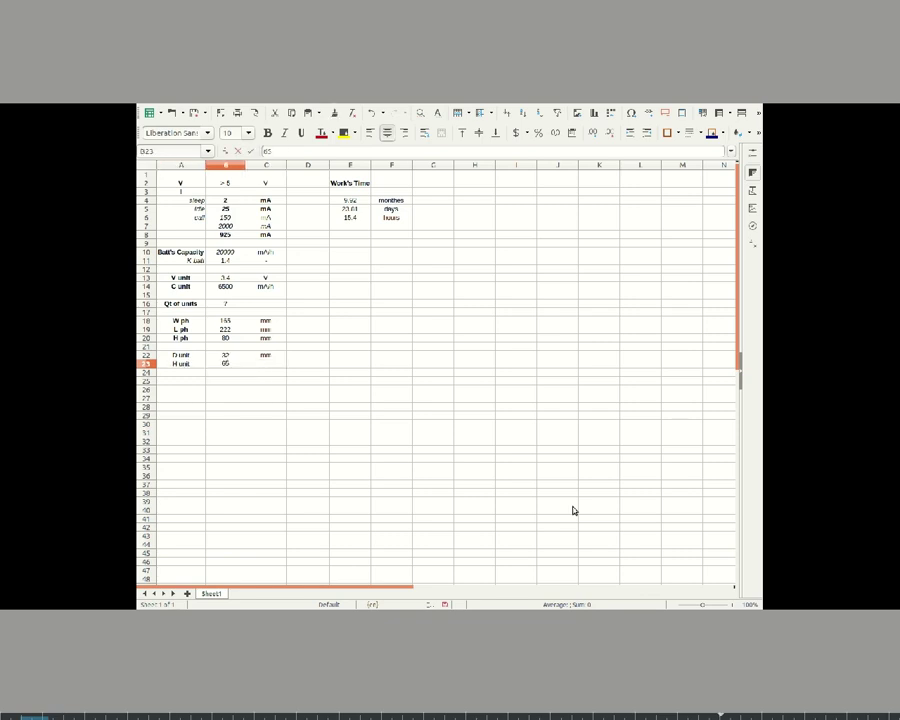
key("Tab")
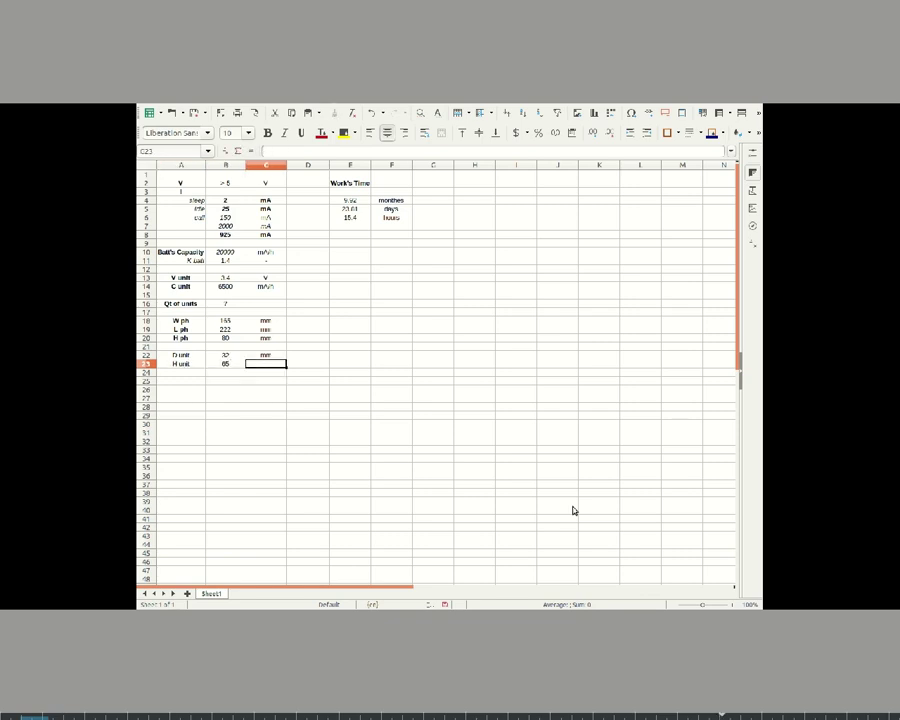
Make the cell dimension labels D unit and H unit in A22:A23 bold.
key("Left")
key("Left")
key("Up")
key("shift+Down")
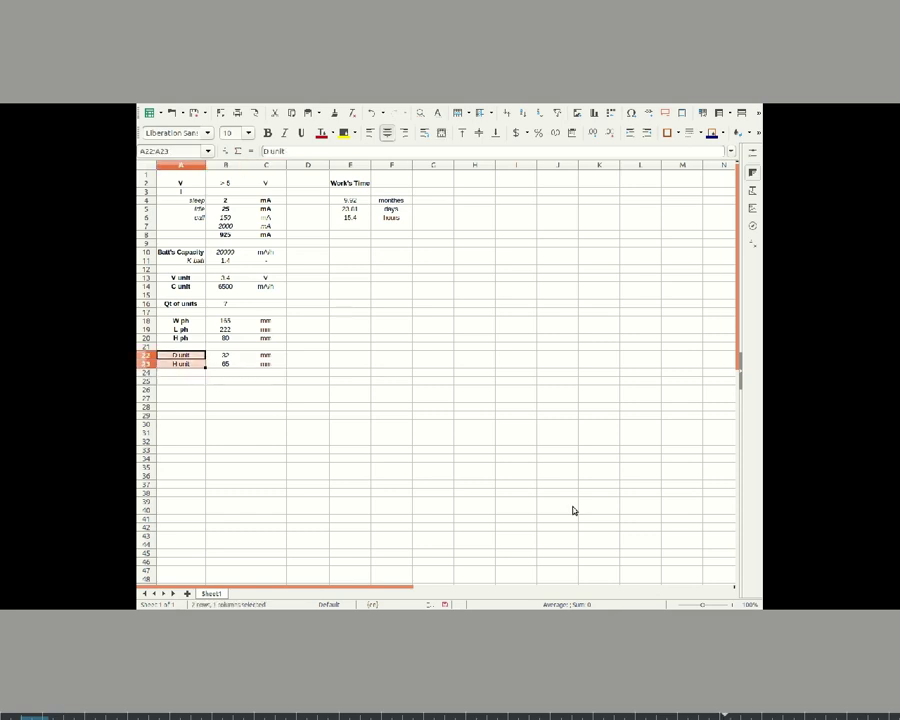
key("Down")
key("Down")
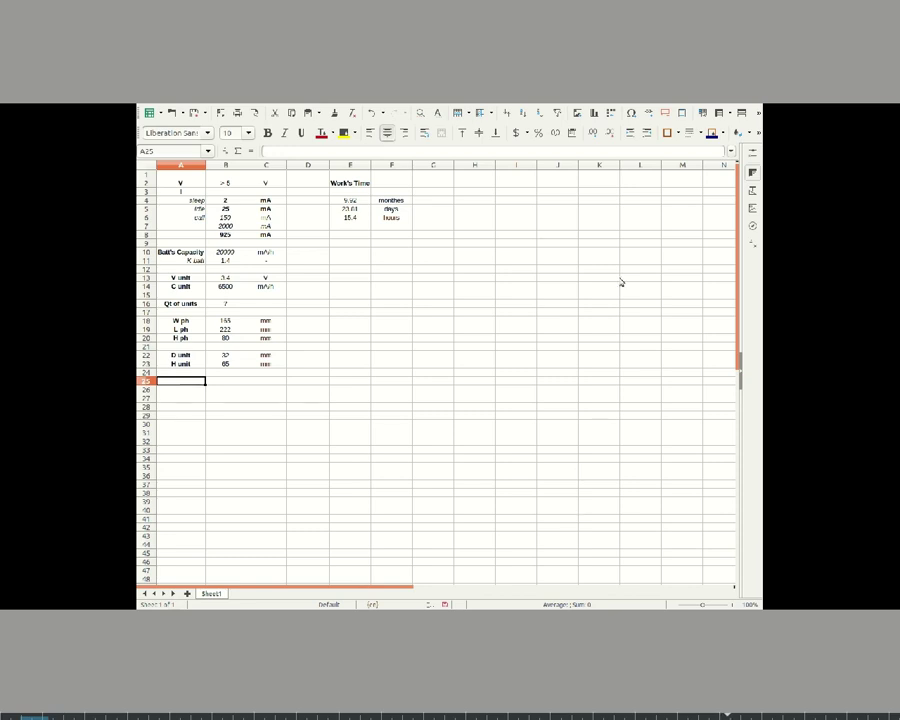
left_click(307, 303)
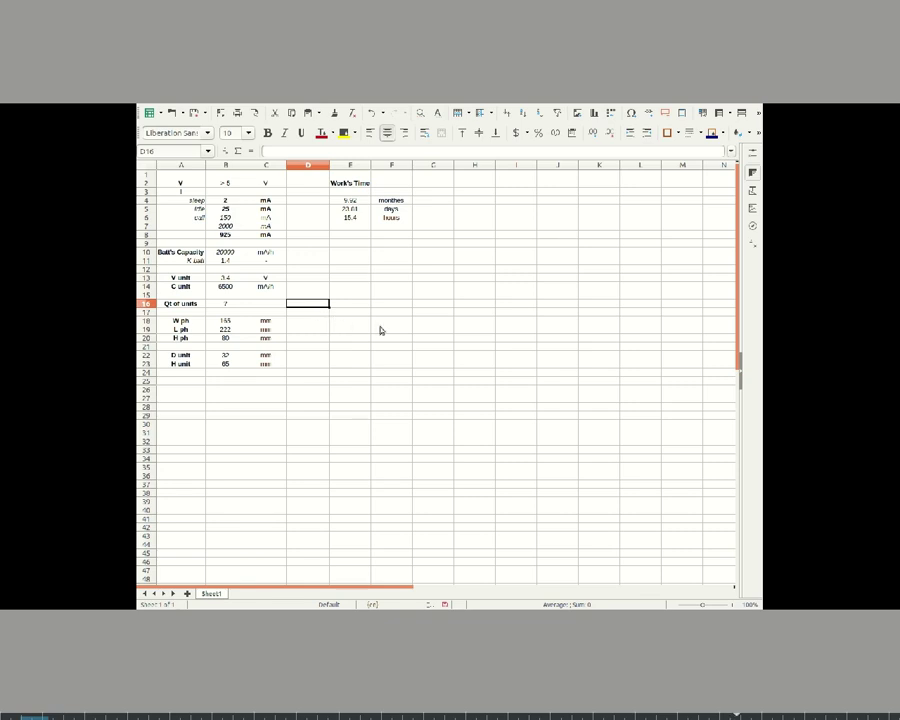
left_click_drag(328, 307, 410, 382)
left_click_drag(300, 306, 437, 383)
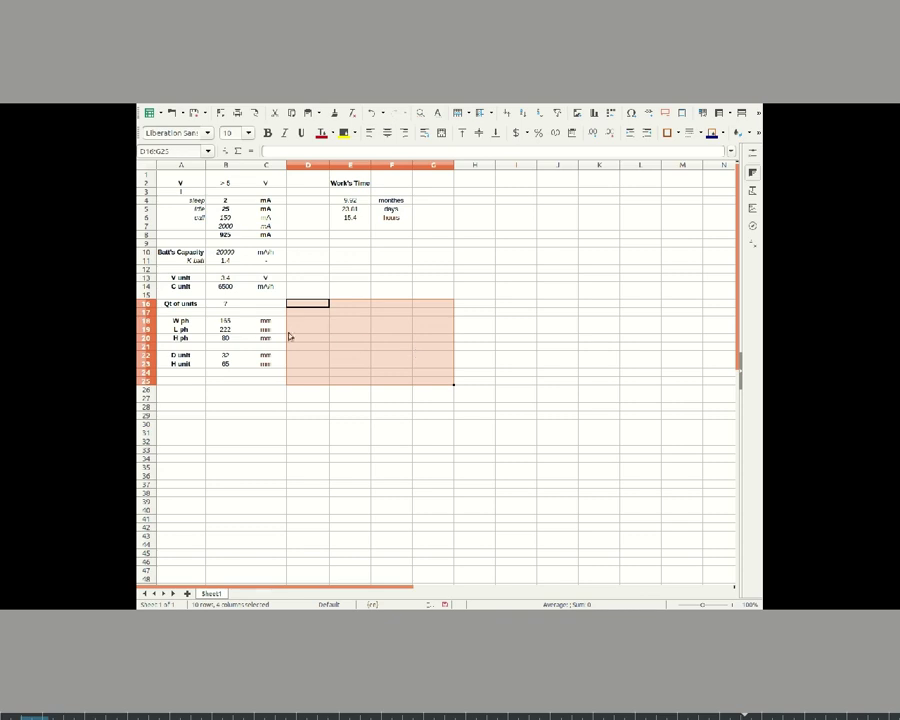
left_click(236, 340)
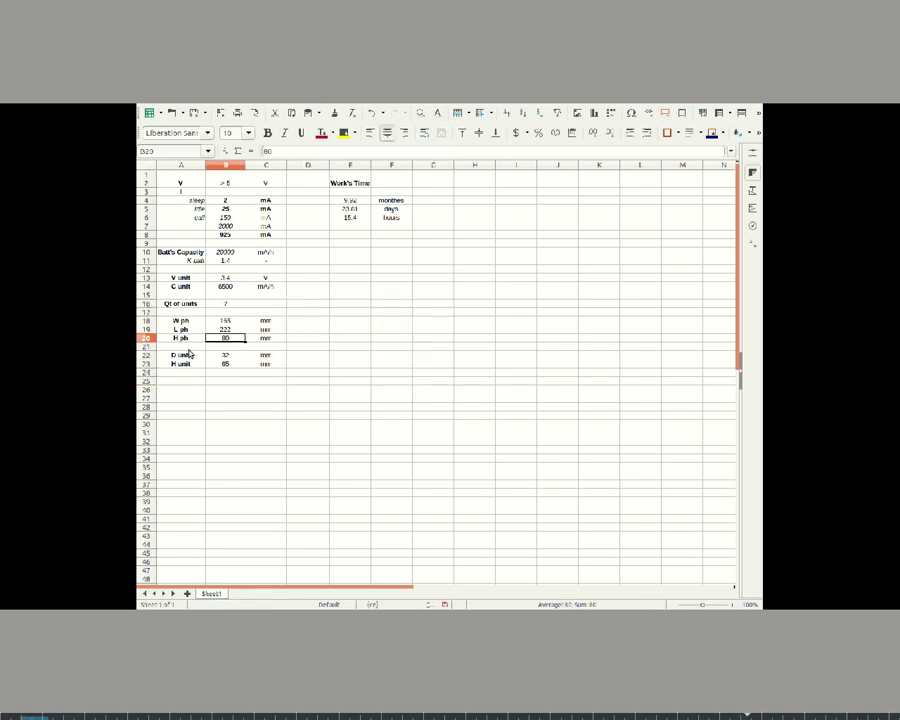
Write the formula =(B18-10)/B22 in D18 to divide the phone width, less 10 mm, by the cell diameter.
left_click(312, 323)
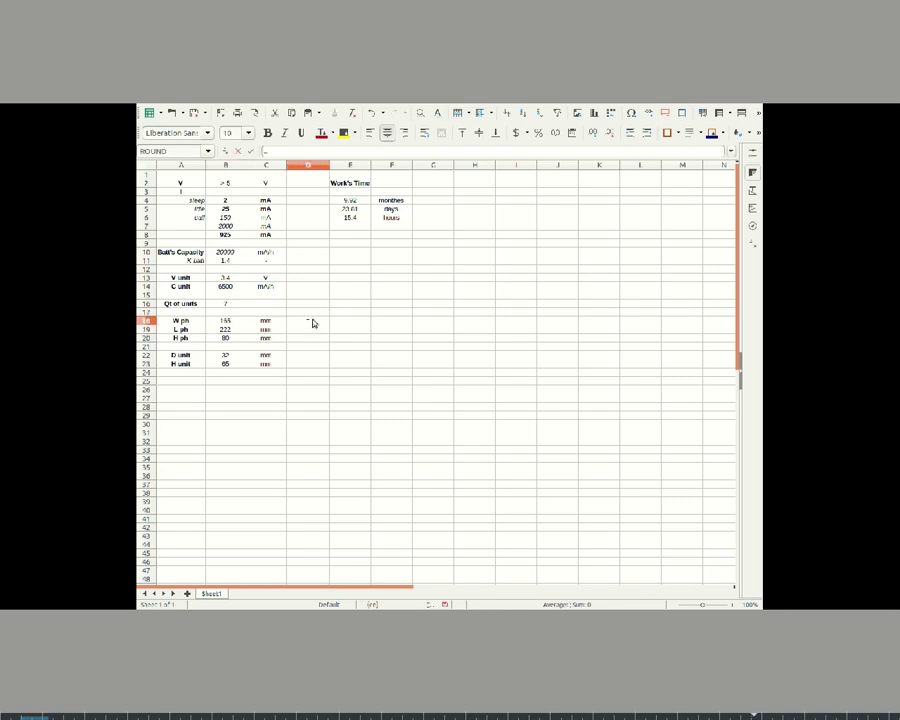
type("=B18-10")
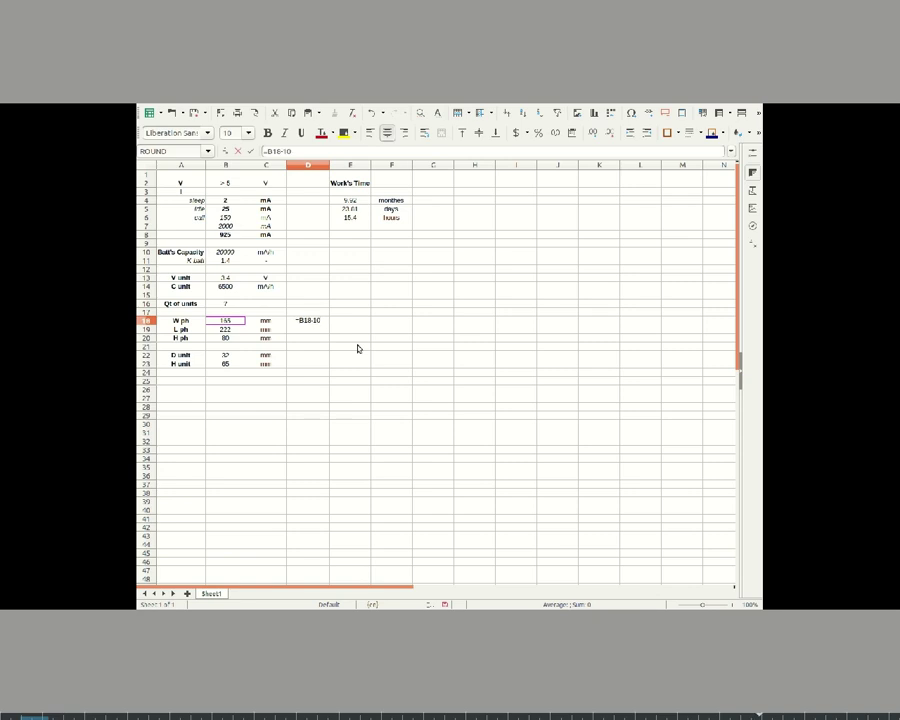
type(")")
key("Left")
key("Left")
key("Left")
key("Left")
key("Left")
key("Left")
key("Left")
type("(")
key("End")
type("/")
left_click(226, 355)
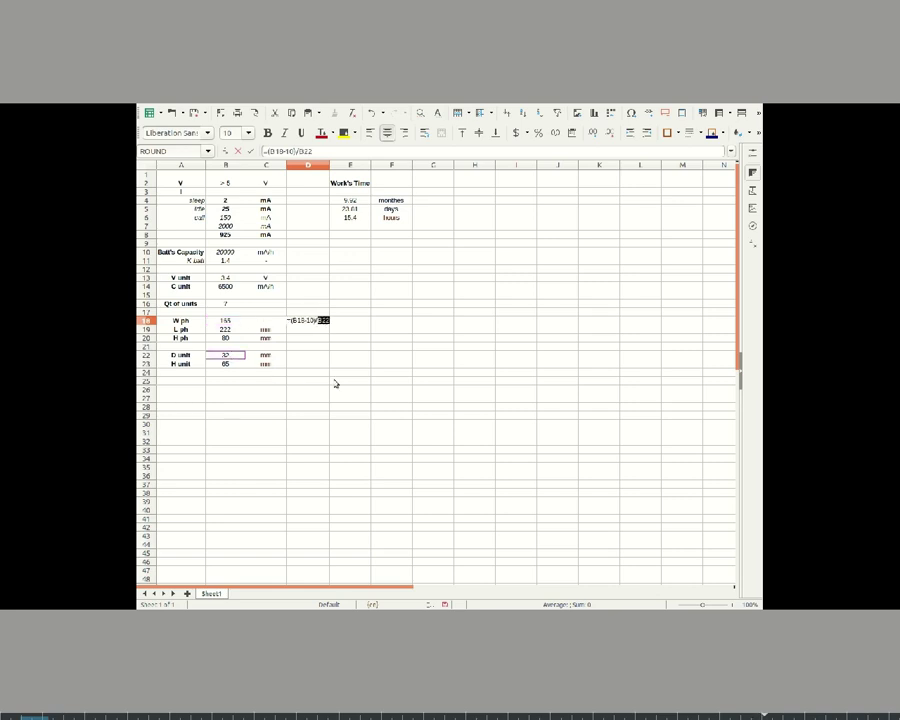
Wrap the D18 formula in ROUND to get a whole number of cells across the width.
key("End")
type(")")
key("Home")
key("Right")
type("round(")
key("Return")
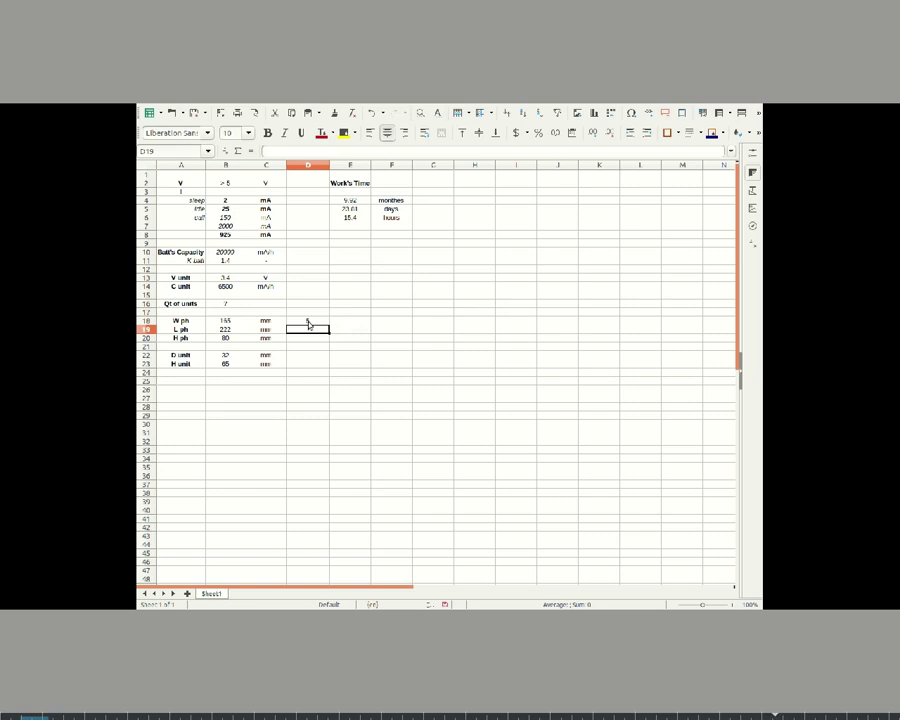
Enter =ROUND((B19-10)/B23) in D19 to compute how many cell heights fit along the phone length.
type("=rou")
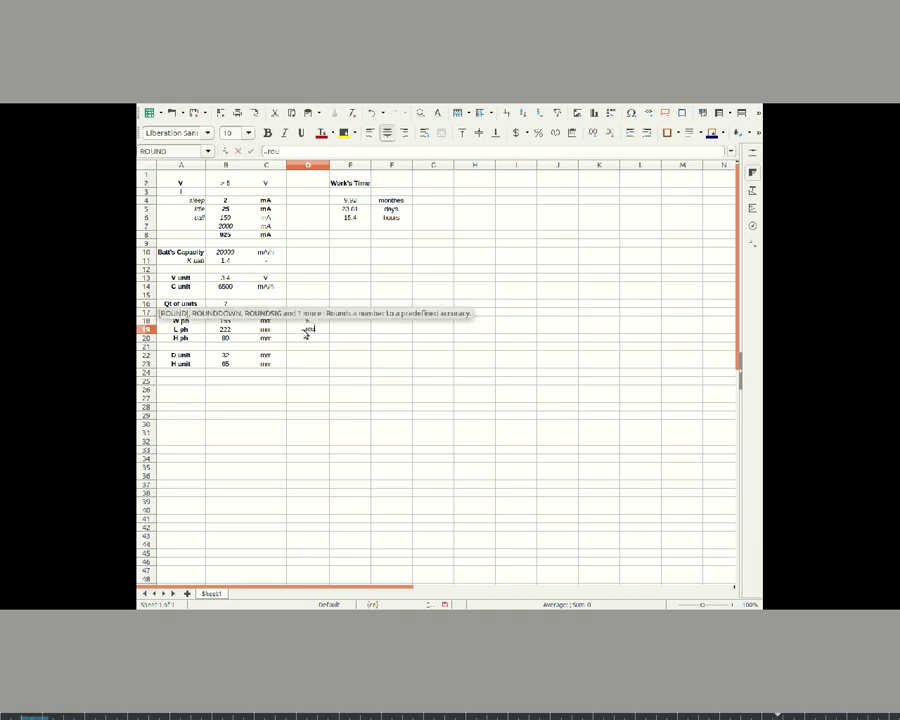
type("nd((")
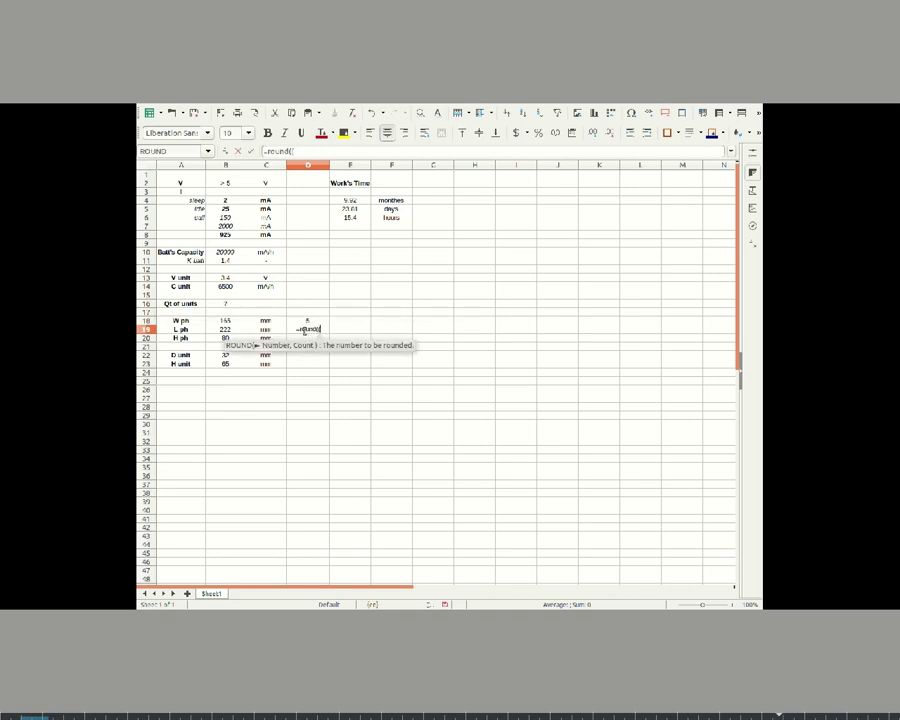
left_click(229, 330)
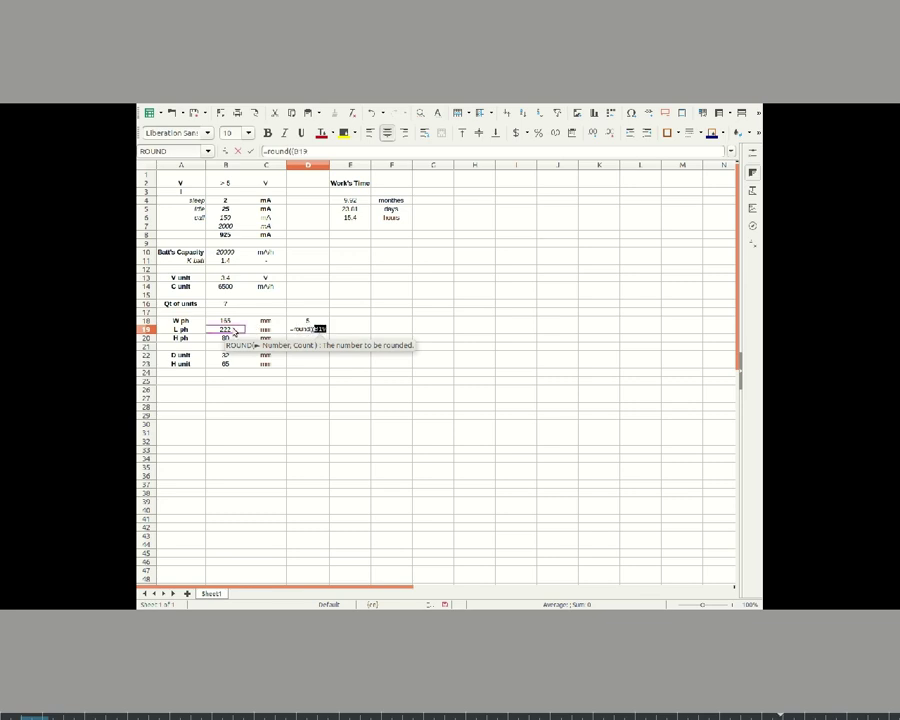
type("*")
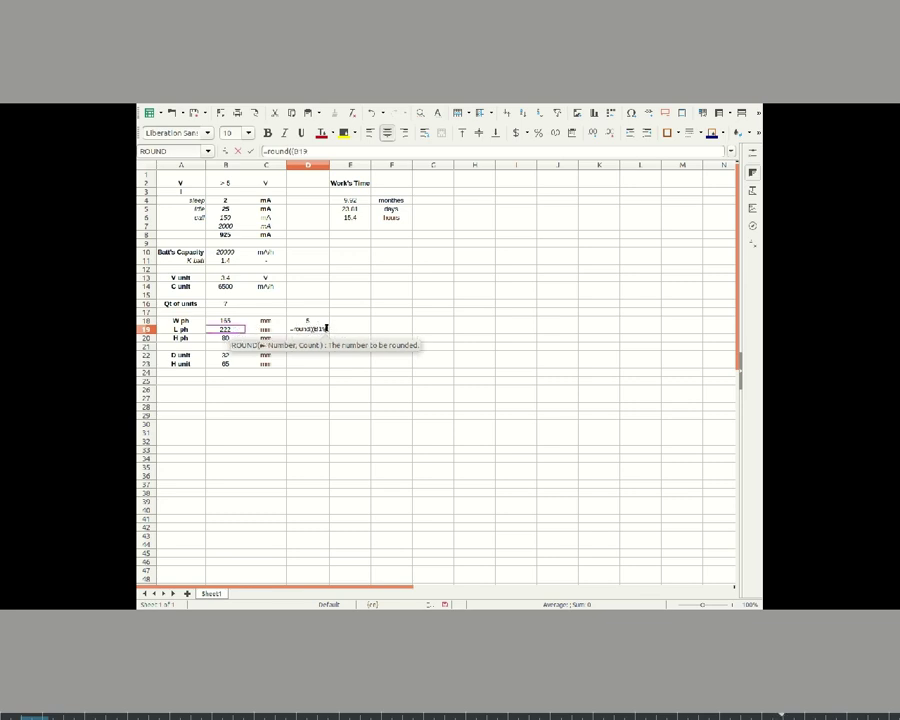
type("10)")
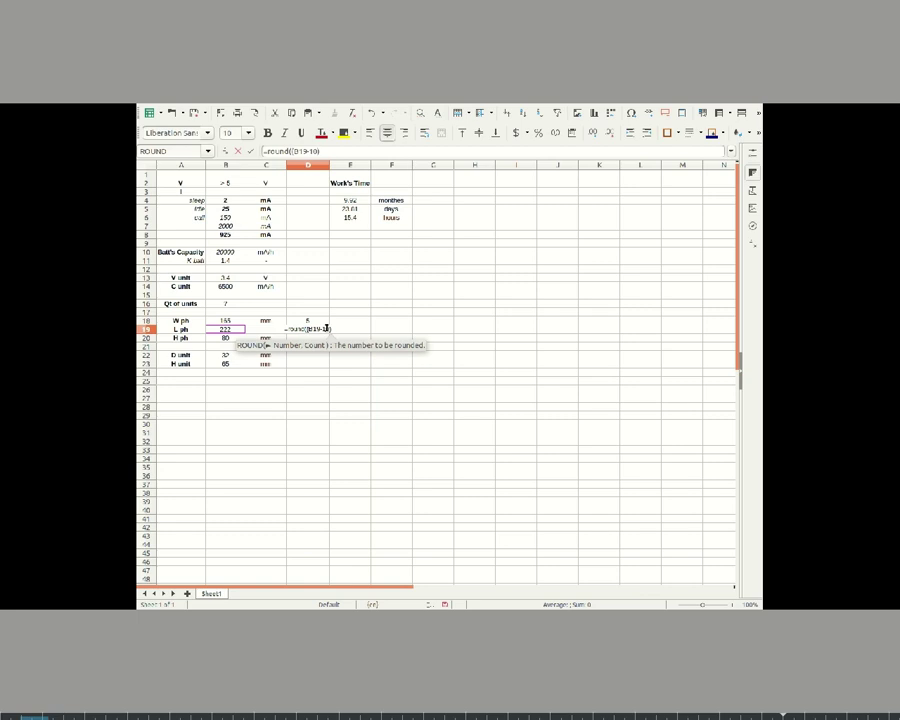
type("/")
left_click(236, 366)
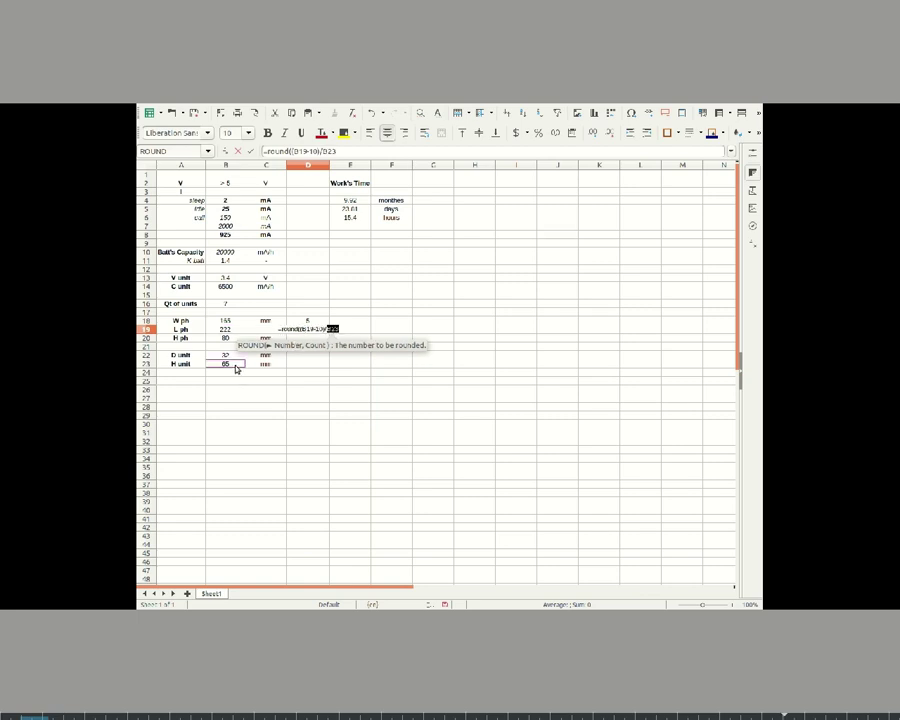
type(")")
key("Return")
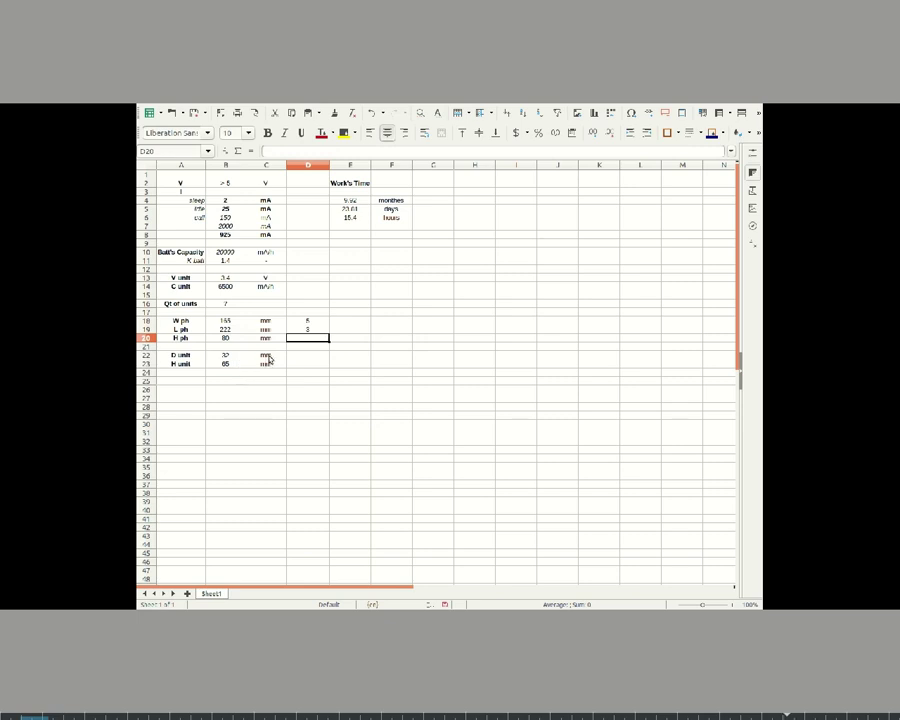
Replace the Qt of units value in B16 with the formula =D18*D19.
left_click(229, 304)
type("=")
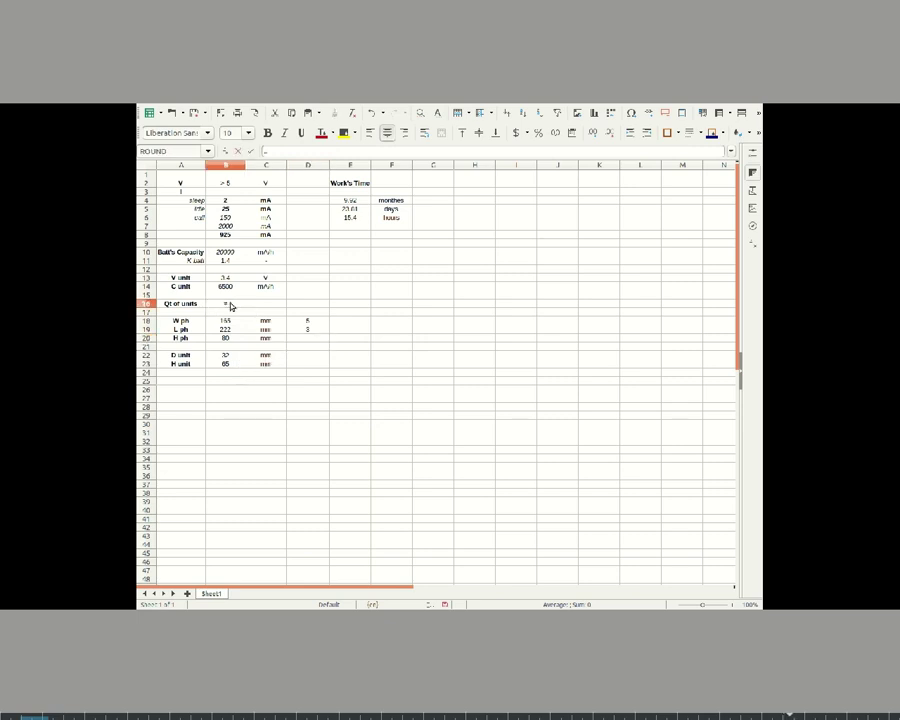
left_click(307, 320)
type("*")
left_click(304, 330)
key("Return")
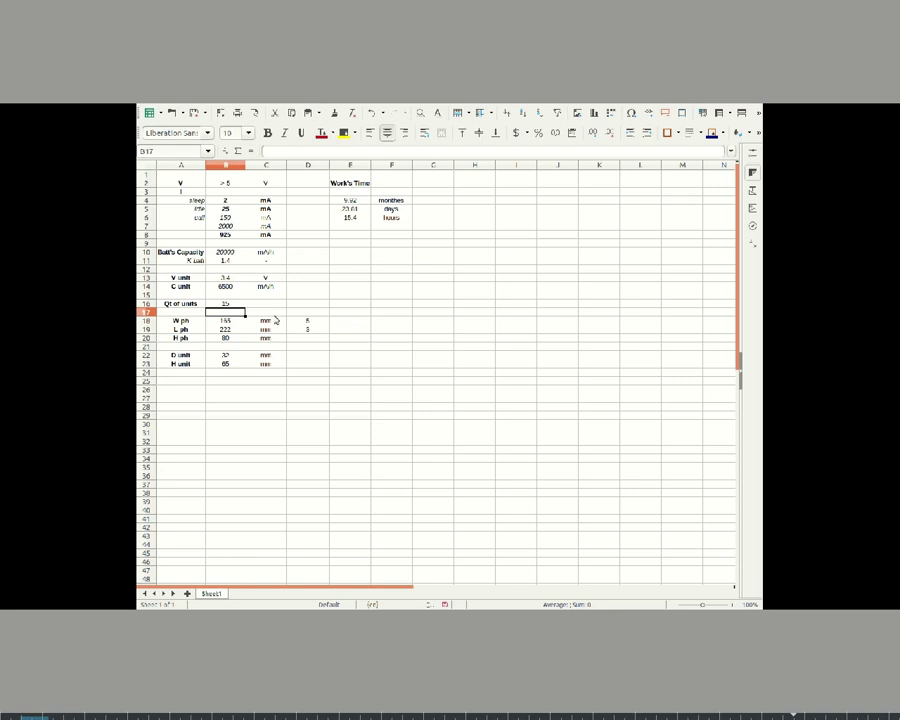
key("Up")
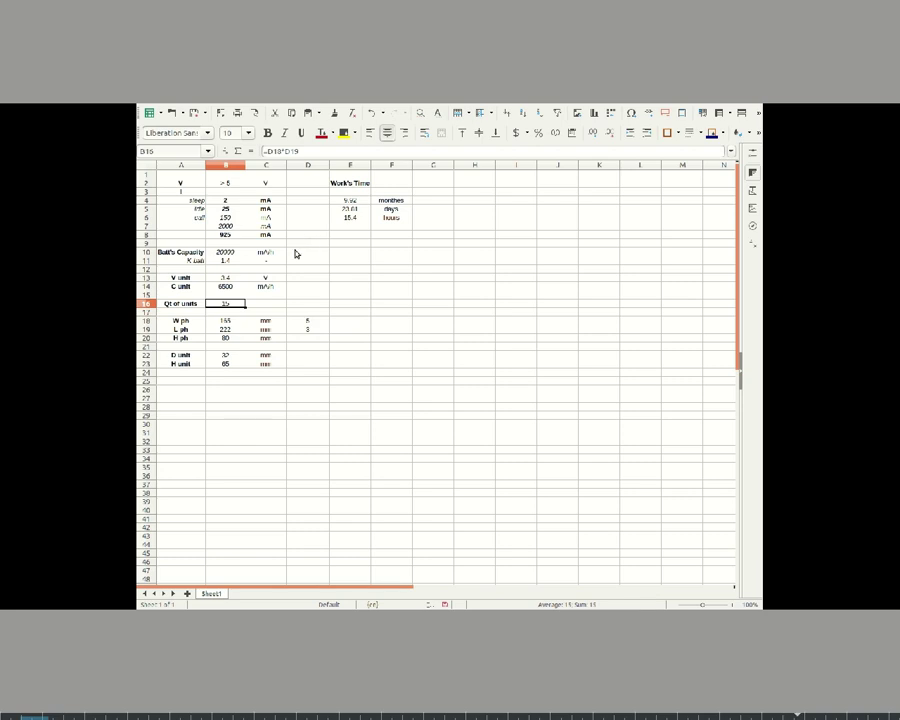
Enter =B16*B14 in D10 to calculate the total capacity from the unit count and unit capacity.
left_click(300, 253)
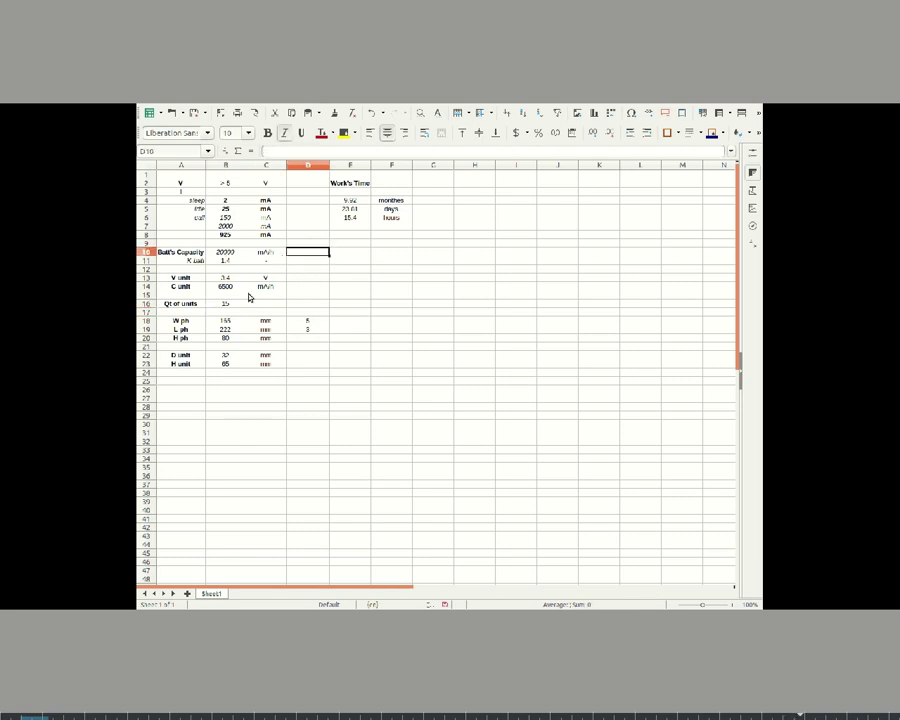
type("=")
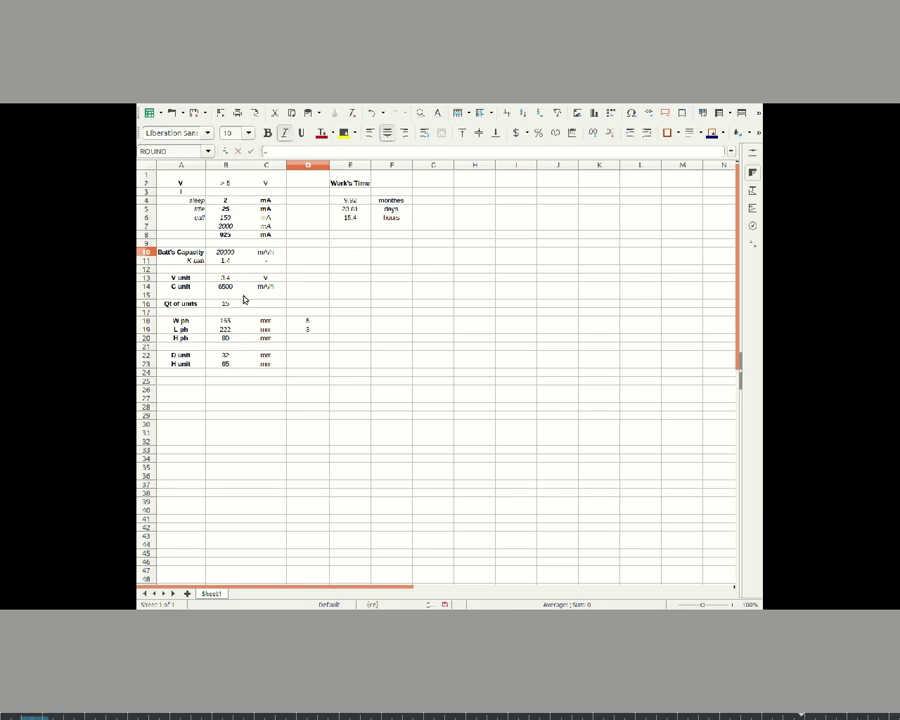
left_click(227, 304)
type("*")
left_click(229, 290)
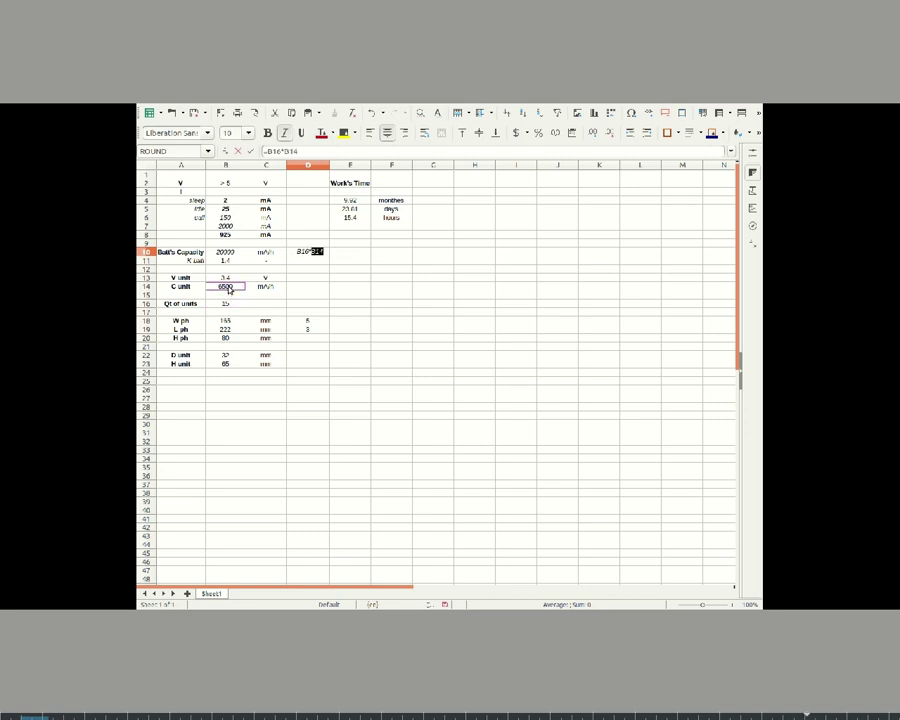
key("Return")
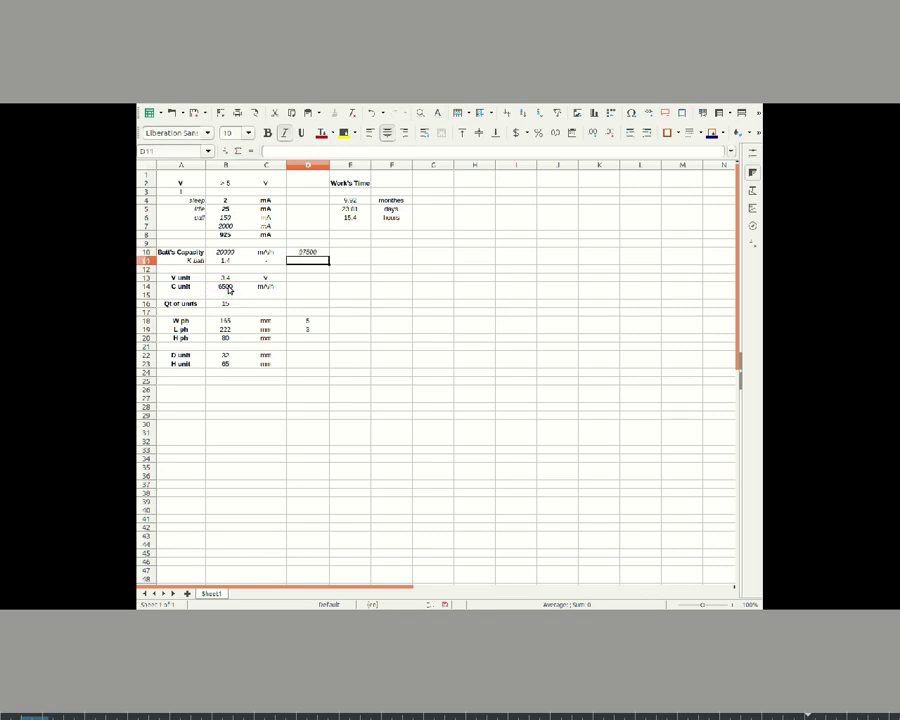
key("Up")
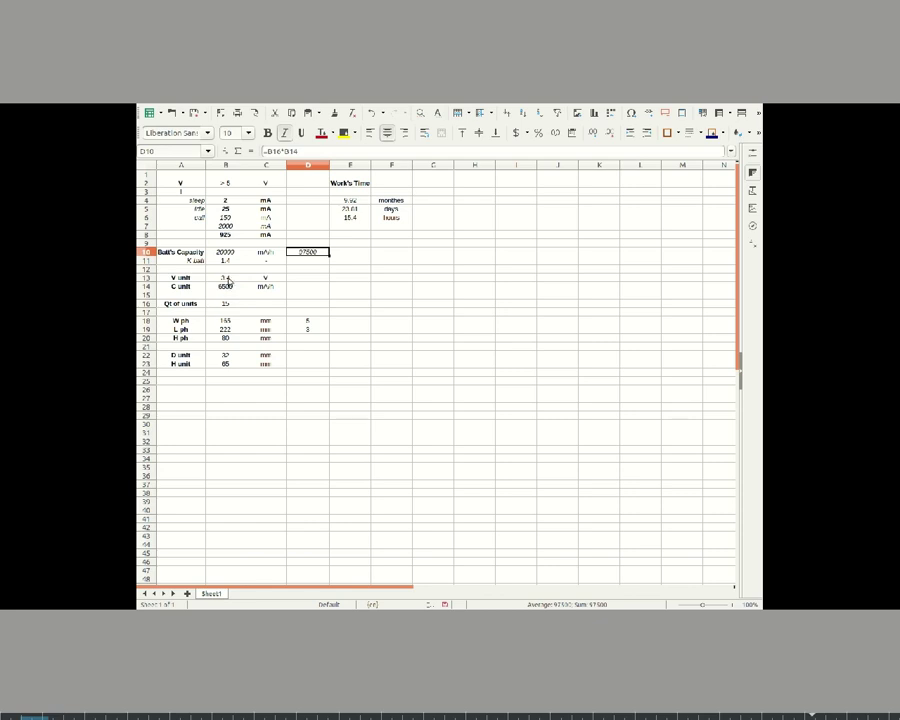
Halve the total capacity in D10 by changing its formula to =B16*B14/2.
left_click(227, 279)
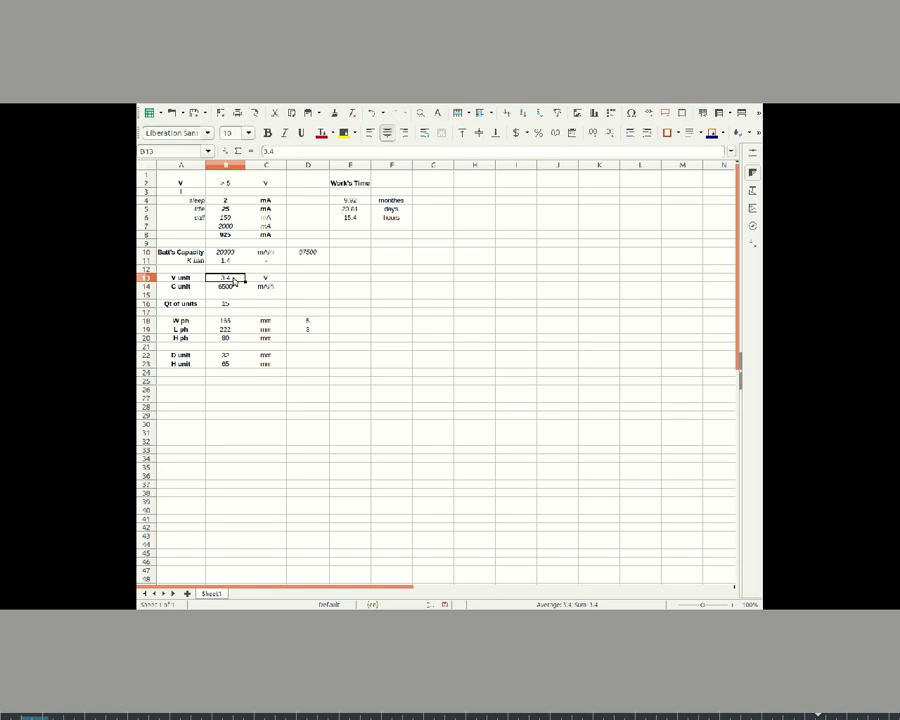
left_click(311, 255)
left_click(311, 152)
type("/2")
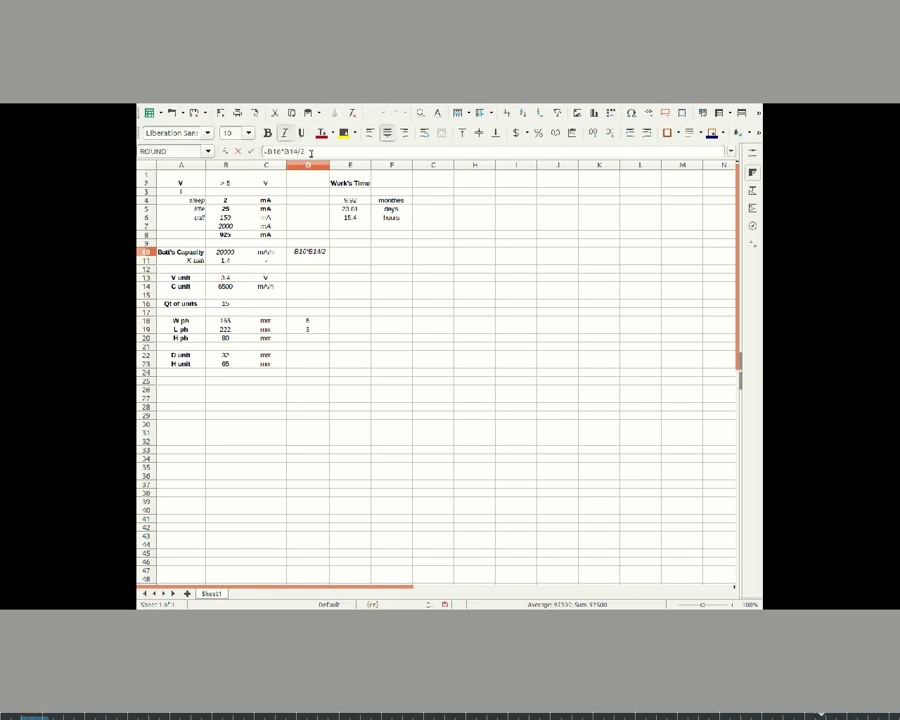
key("Return")
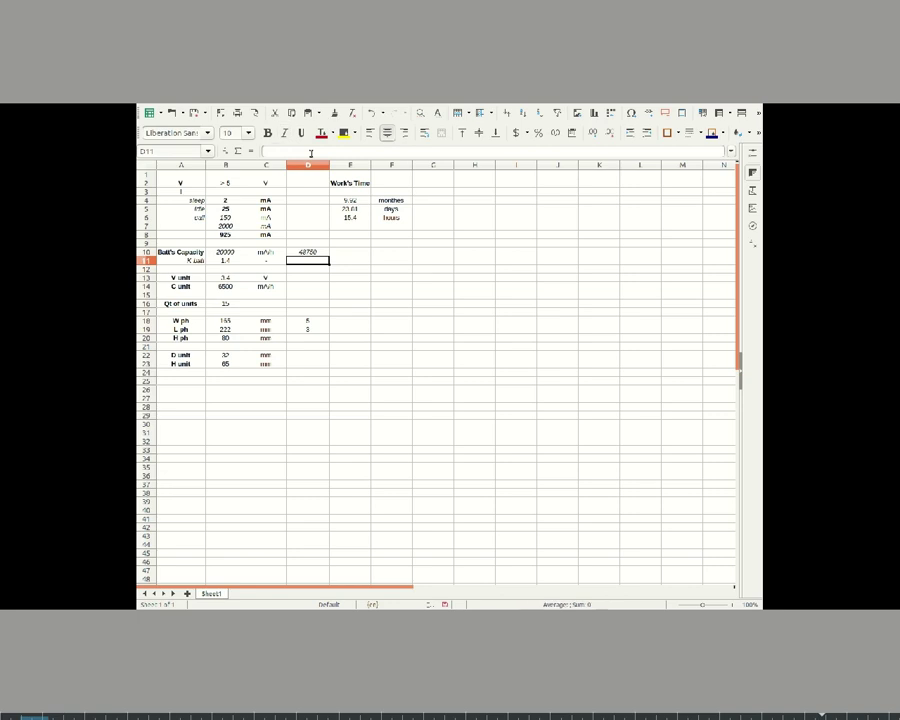
left_click(310, 254)
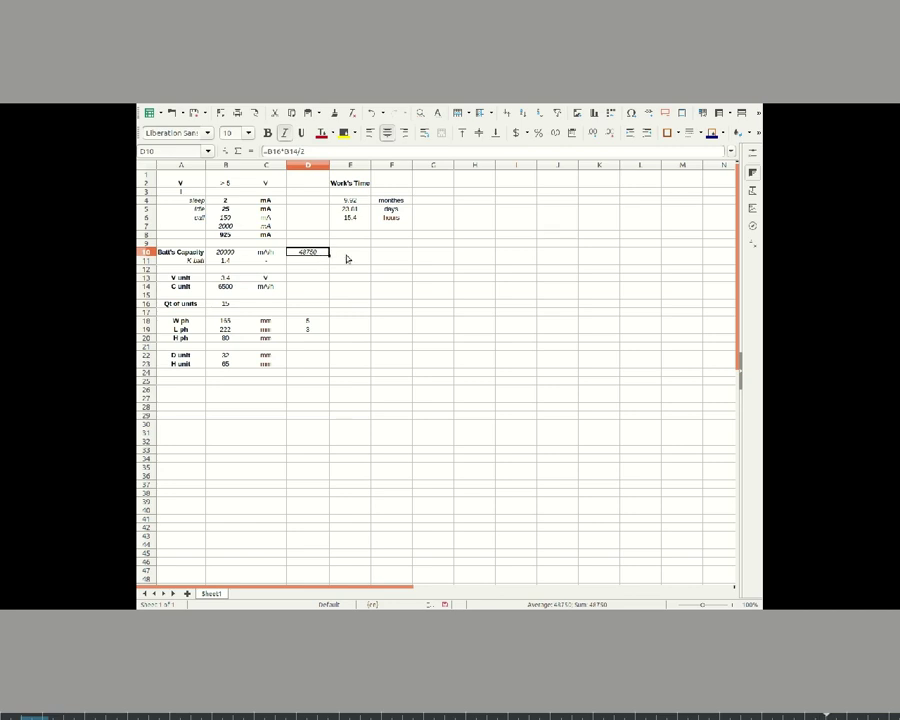
Enter the unit mA/h in E10 and make D10:E10 bold.
left_click(347, 252)
type("m")
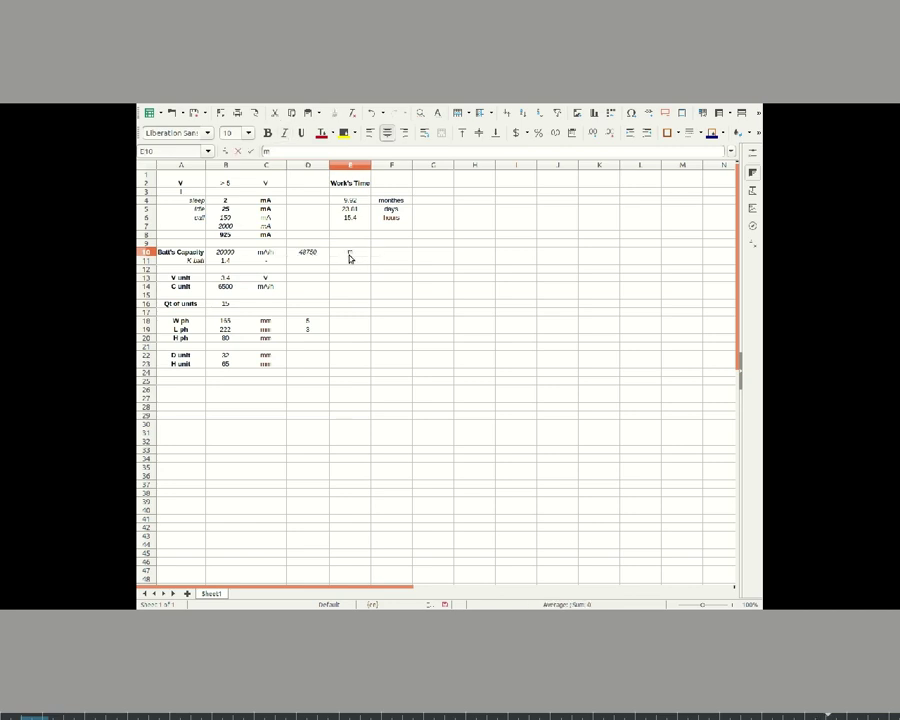
type("A/h")
key("Left")
left_click(350, 254, "shift")
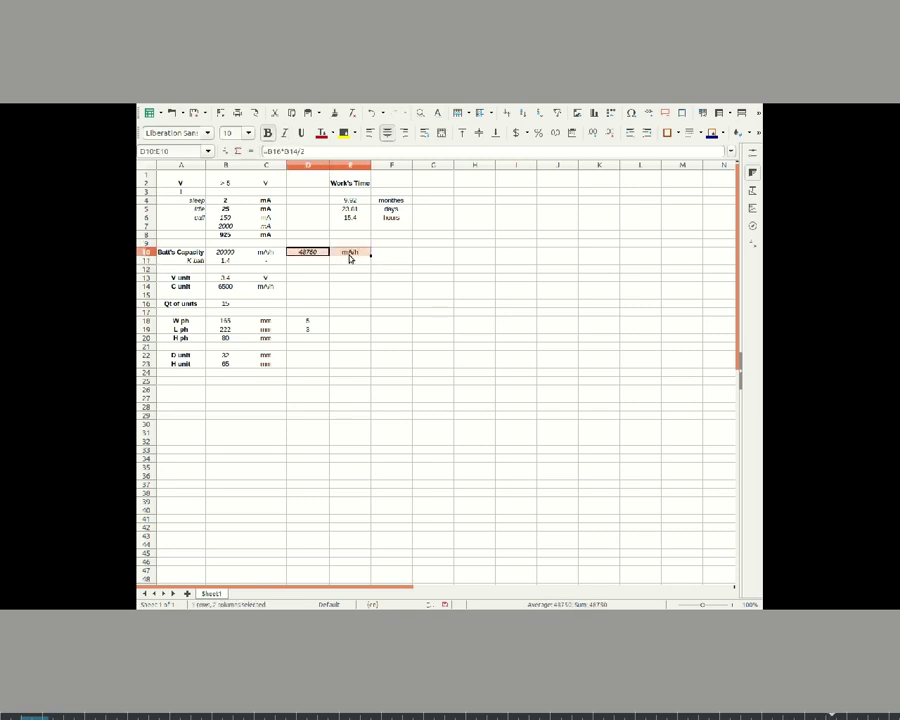
left_click(350, 258)
key("Left")
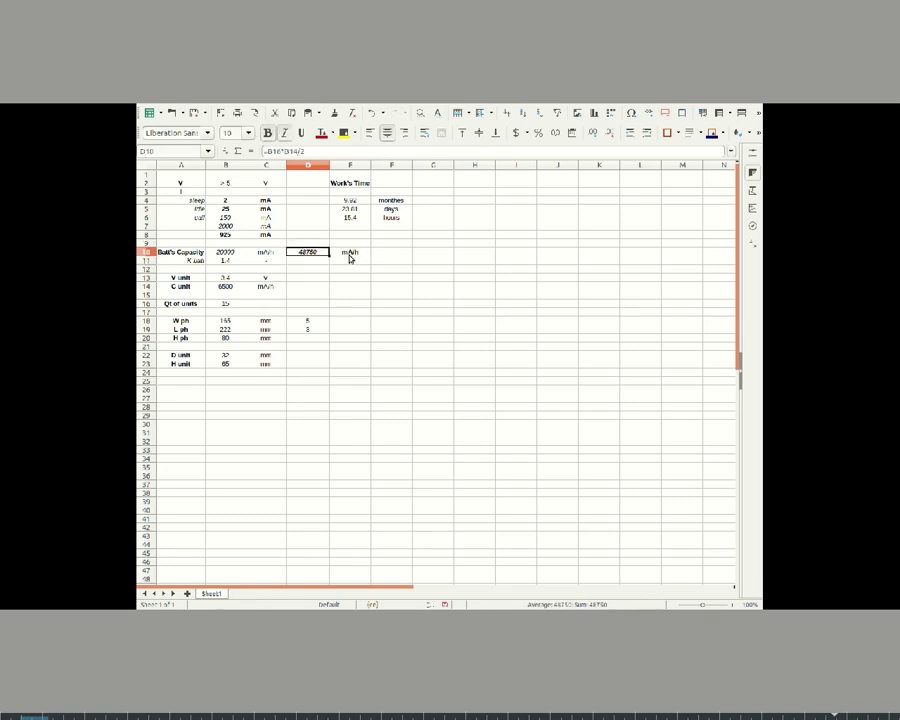
Replace the battery capacity in B10 with the formula =D10 and check the sleep, idle and call work times in E4:E6.
key("Left")
key("Left")
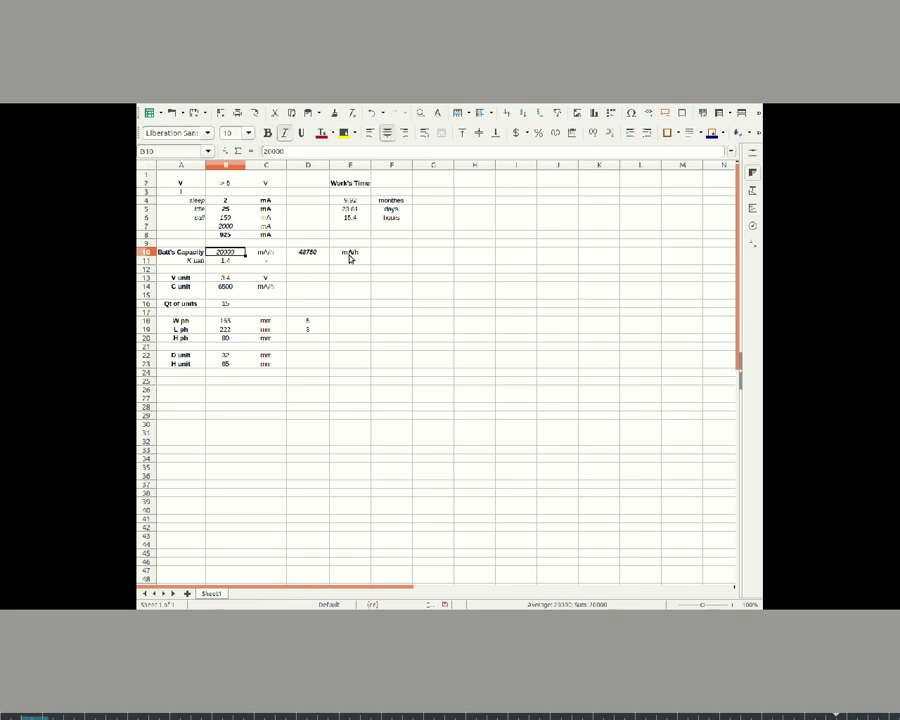
type("=")
left_click(311, 253)
key("Return")
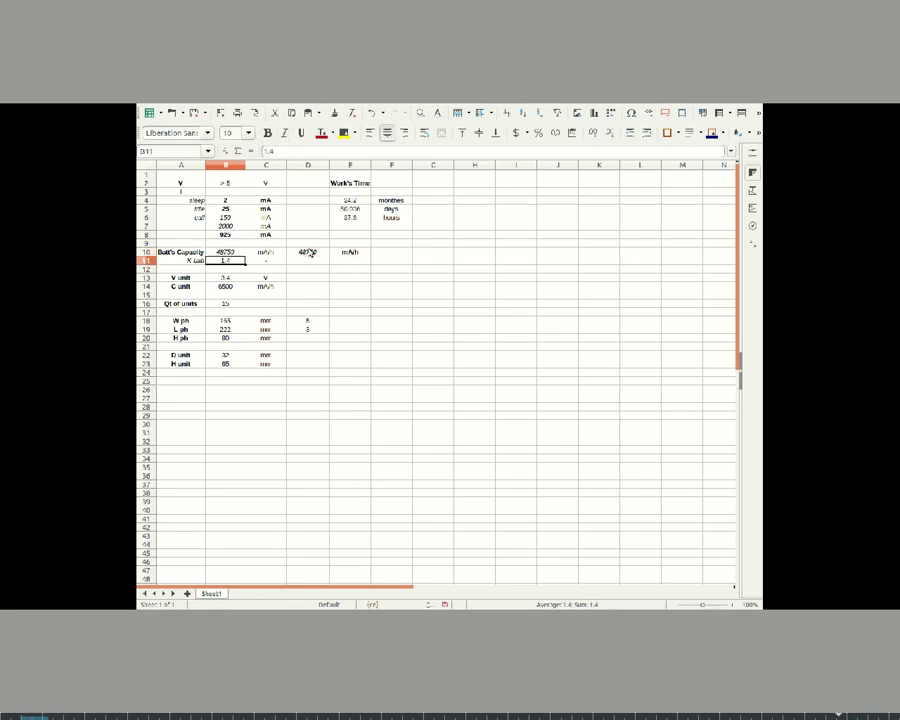
left_click(350, 200)
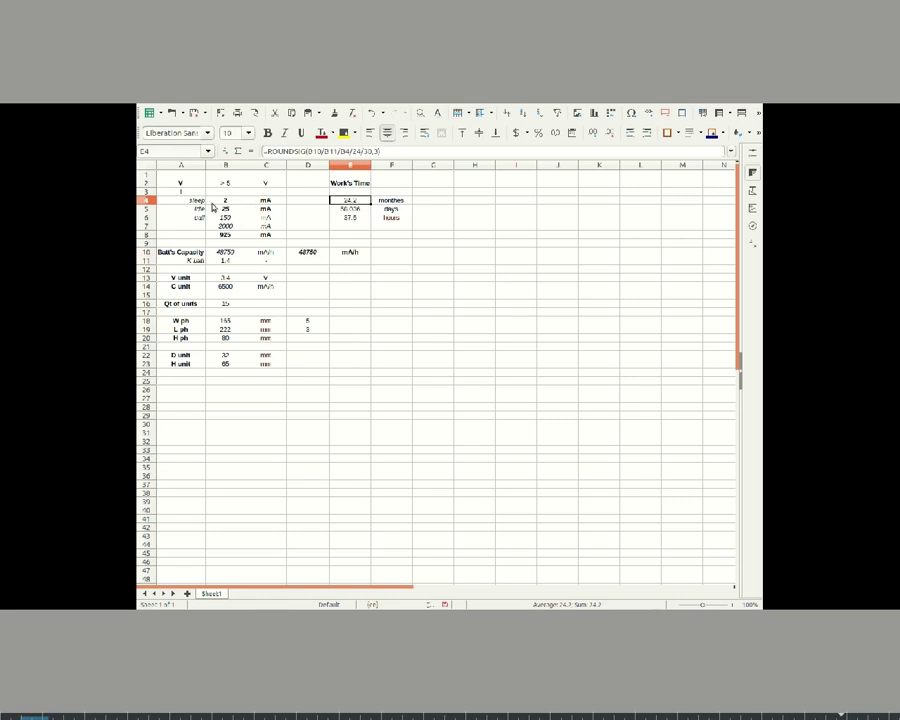
left_click(350, 208)
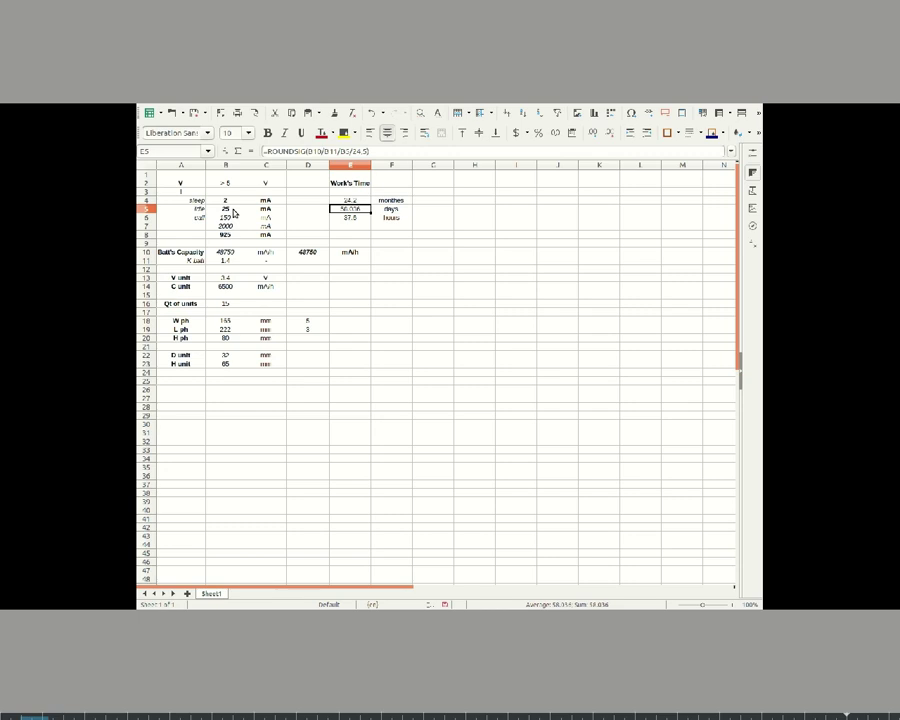
left_click(352, 218)
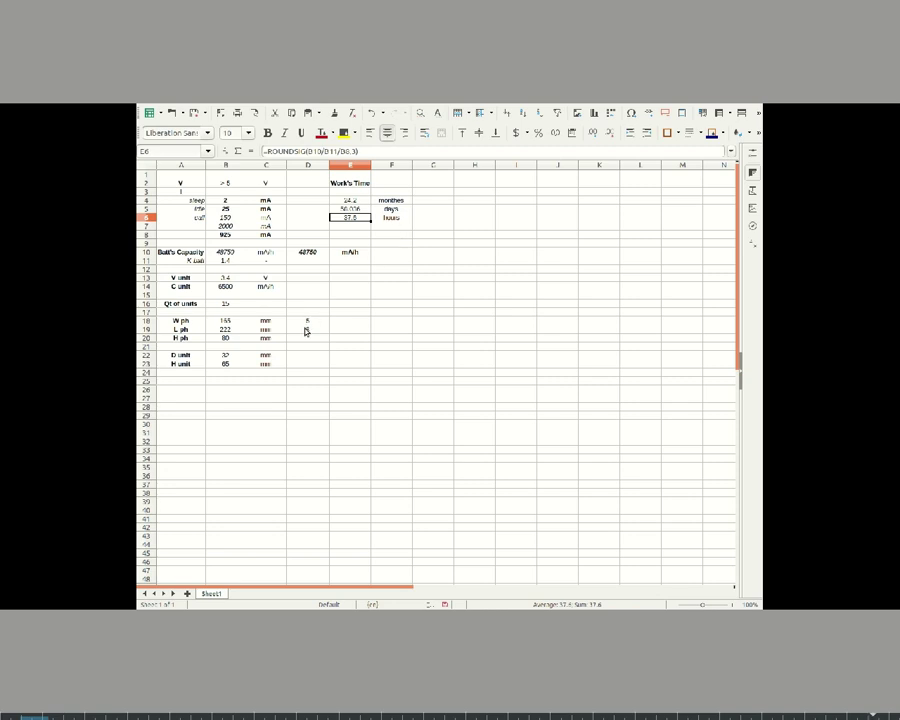
Replace the Qt of units formula in B16 with 12 and check the recalculated capacity and work times.
left_click(307, 330)
key("Up")
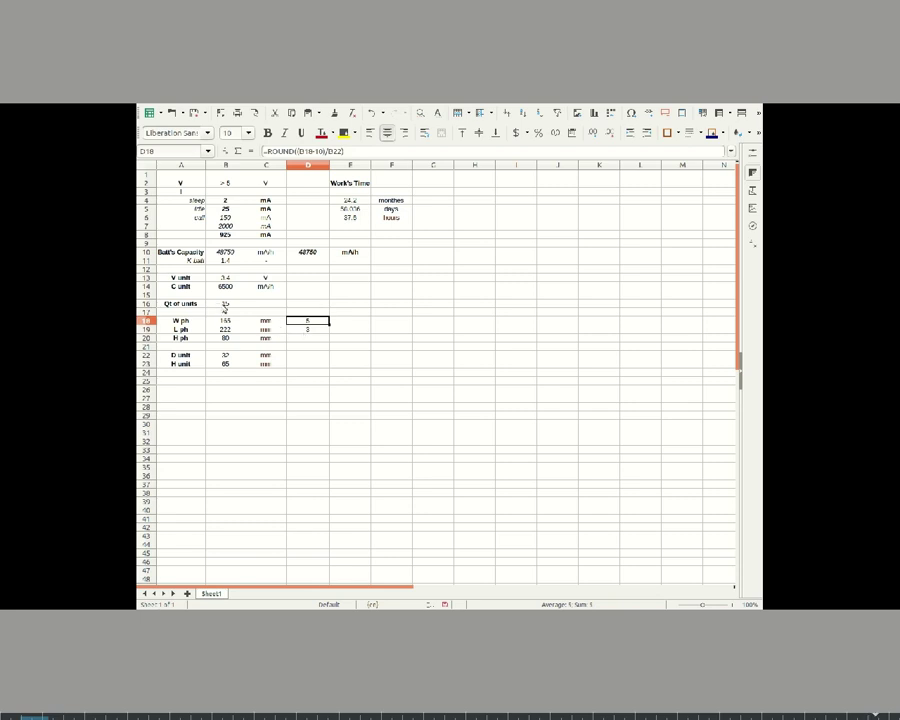
left_click(225, 303)
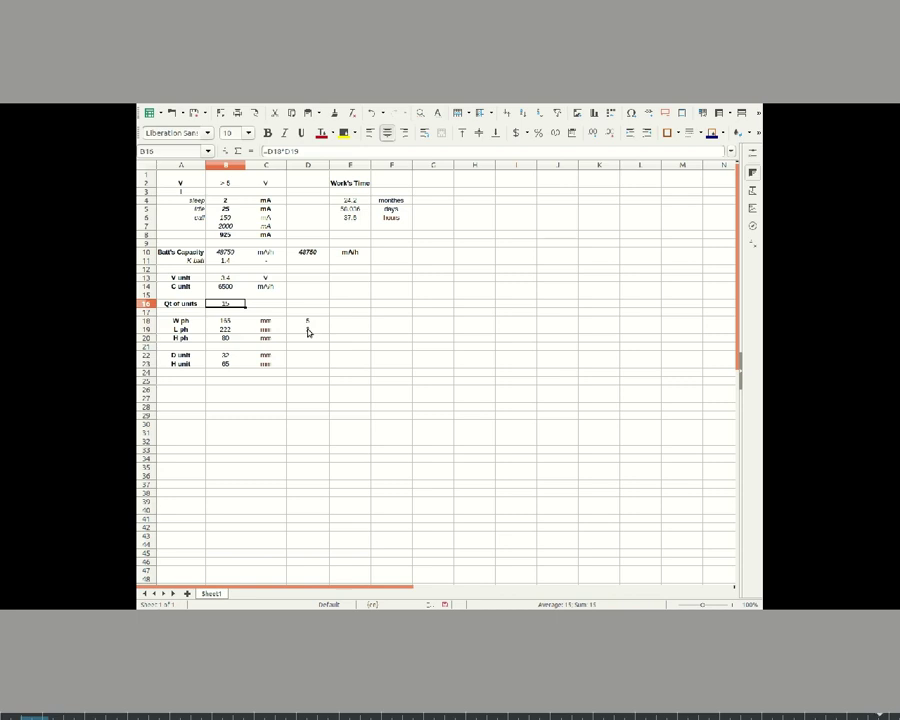
type("12")
key("Tab")
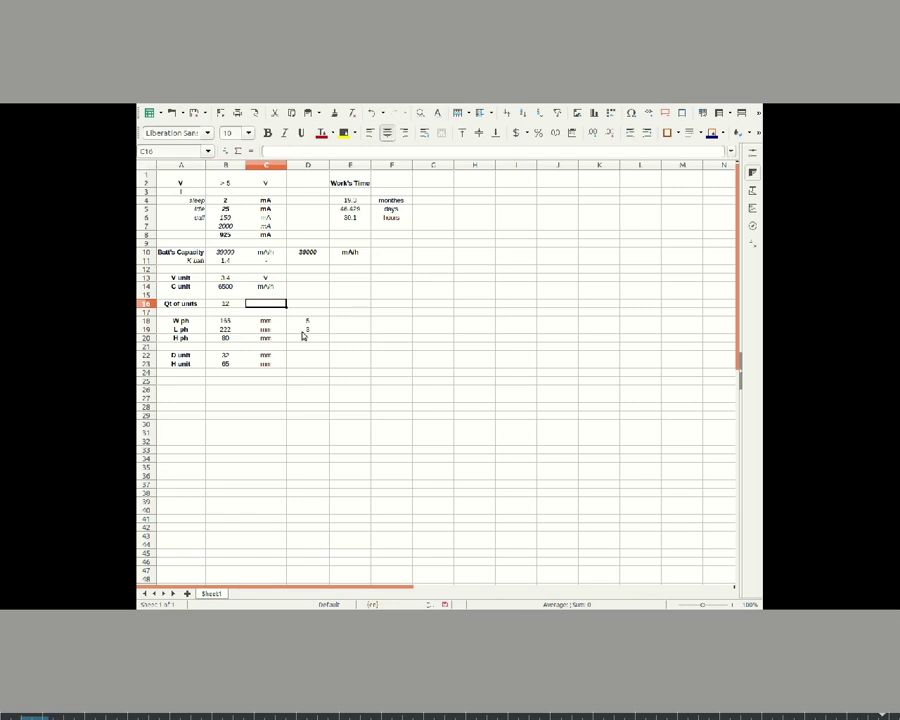
left_click(214, 254)
left_click(305, 252)
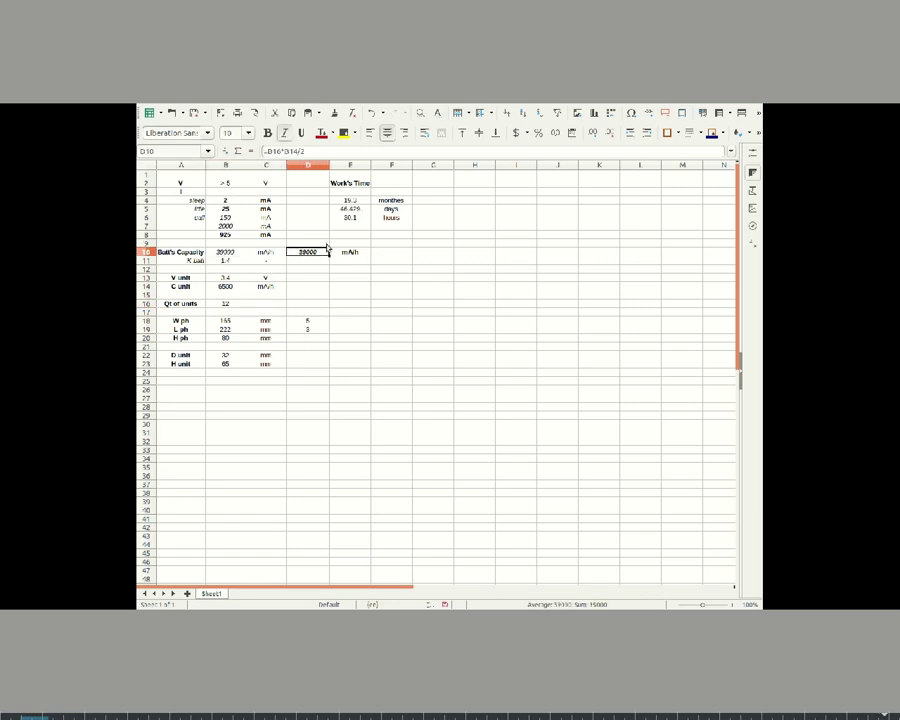
left_click(360, 199)
left_click(352, 209)
left_click(352, 217)
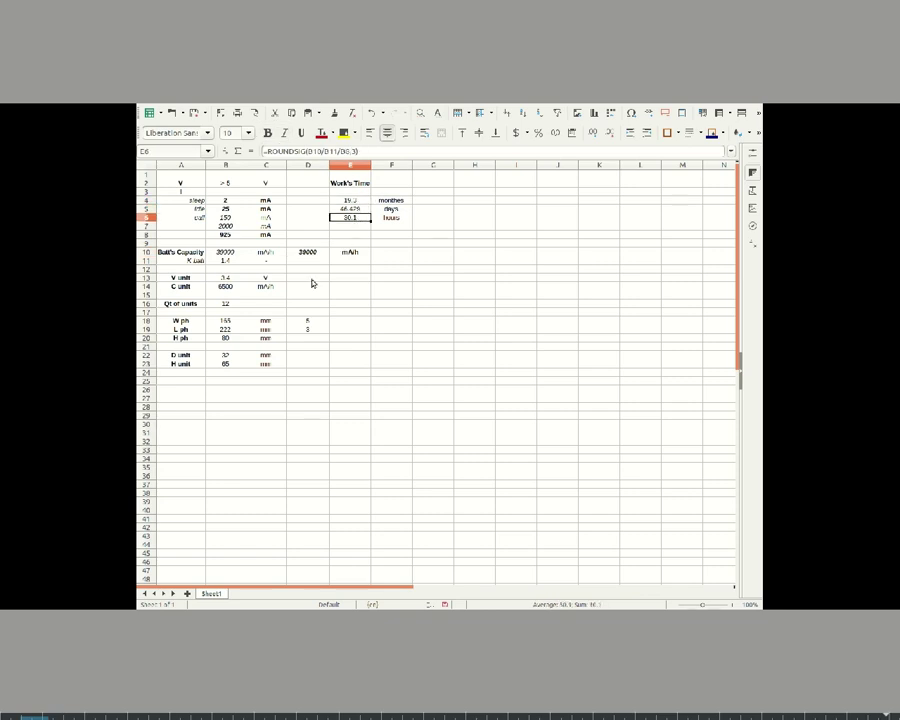